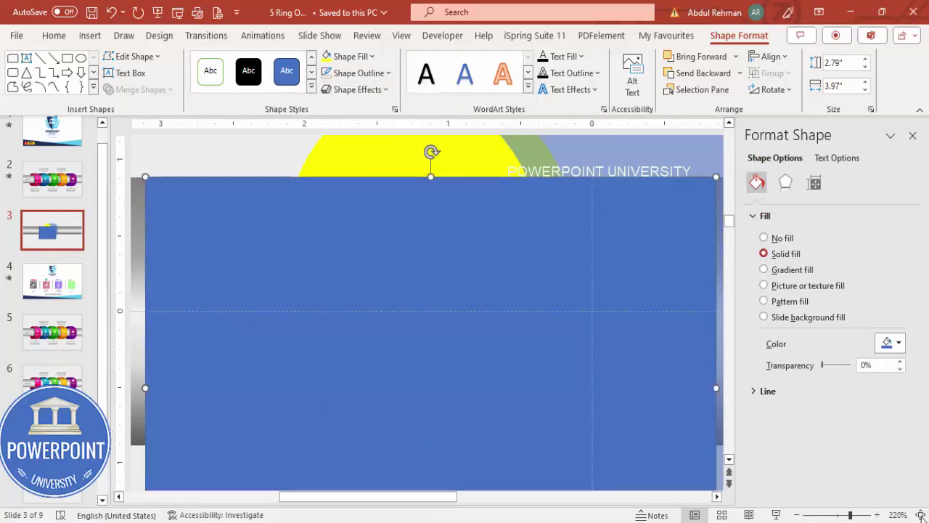
Subtract the blue rectangle from the yellow circle and move the remaining half-circle up and left.
{"action": "left_click", "coordinate": [919, 515]}
{"action": "left_click", "coordinate": [355, 269]}
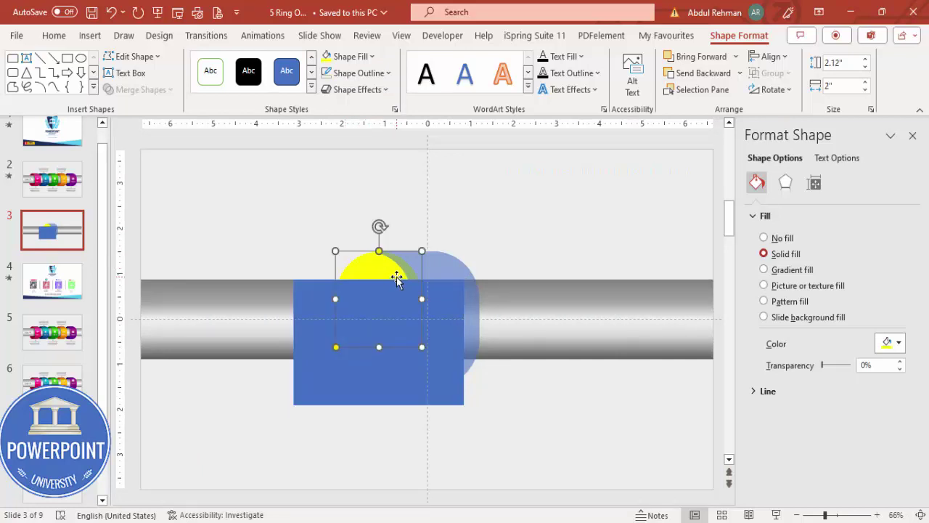
{"action": "left_click", "coordinate": [437, 366], "text": "shift"}
{"action": "left_click", "coordinate": [156, 89]}
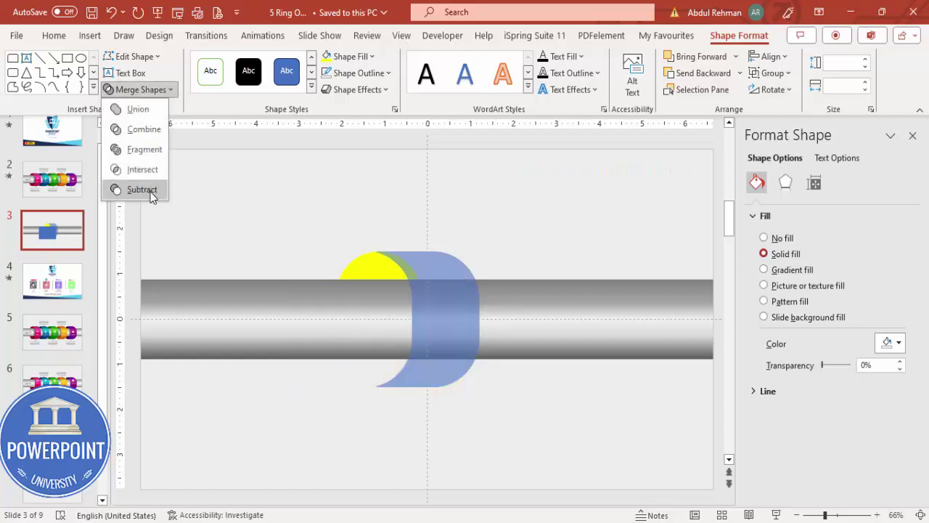
{"action": "left_click", "coordinate": [145, 192]}
{"action": "left_click_drag", "start_coordinate": [376, 265], "coordinate": [332, 222]}
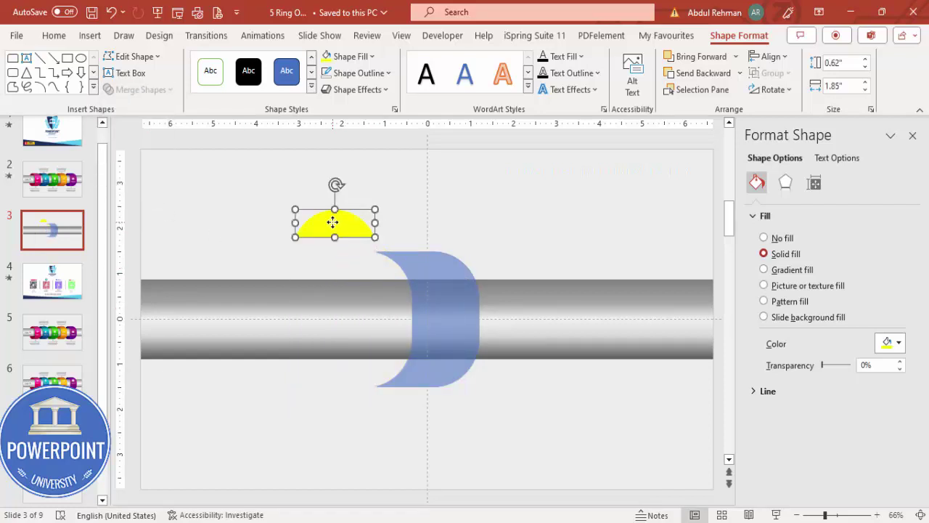
Copy the yellow half-circle below the pipe and flip the copy vertically.
{"action": "key", "text": "ctrl+z"}
{"action": "key", "text": "ctrl+y"}
{"action": "left_click_drag", "start_coordinate": [340, 232], "coordinate": [380, 353]}
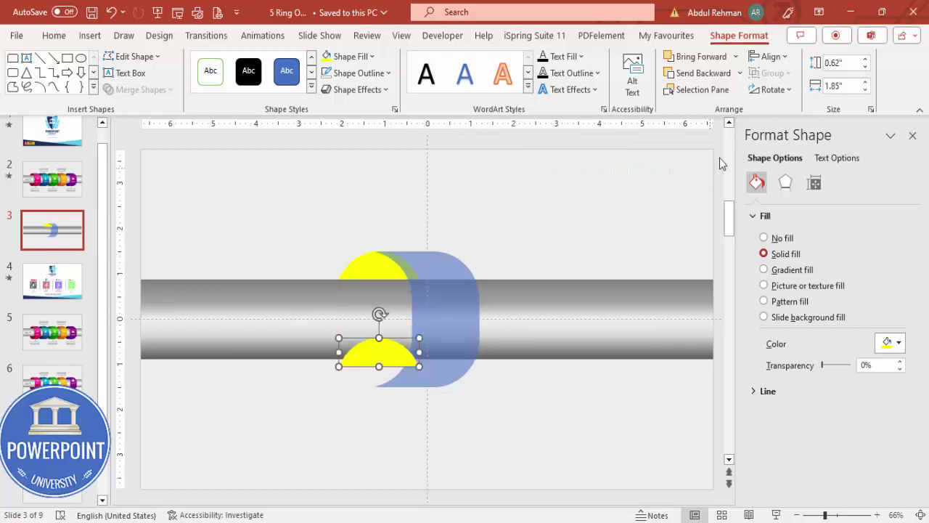
{"action": "left_click", "coordinate": [772, 89]}
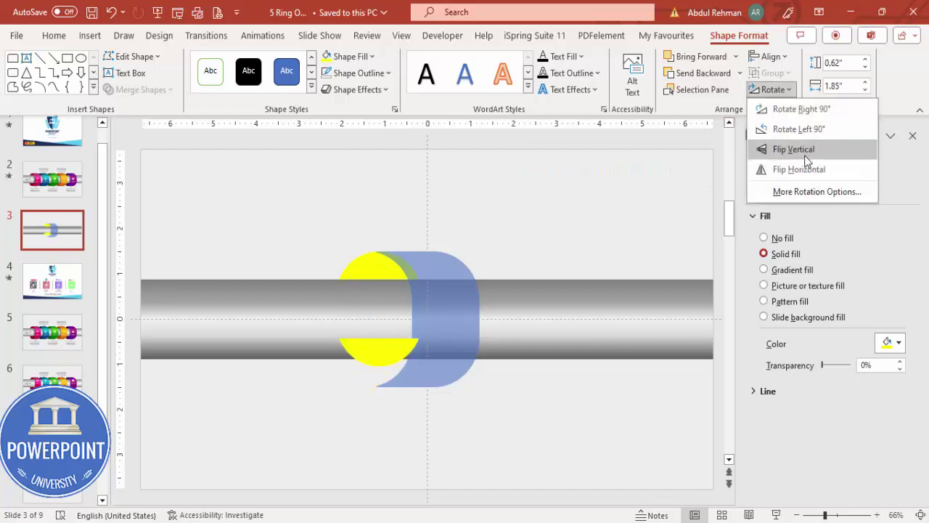
{"action": "left_click", "coordinate": [805, 152]}
{"action": "mouse_move", "coordinate": [378, 388]}
{"action": "left_mouse_down"}
{"action": "mouse_move", "coordinate": [380, 363]}
{"action": "mouse_move", "coordinate": [379, 373]}
{"action": "left_mouse_up"}
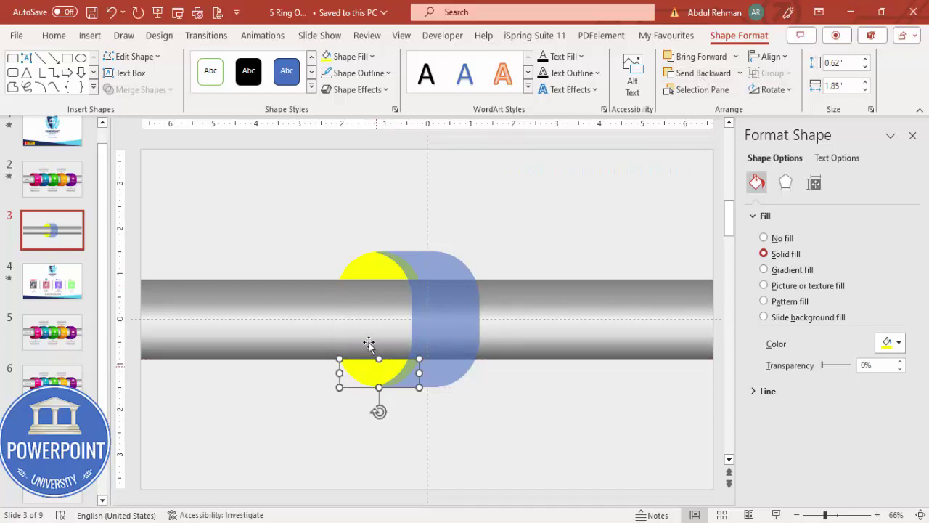
Align the two half-circles on their right edges.
{"action": "left_click", "coordinate": [367, 271], "text": "shift"}
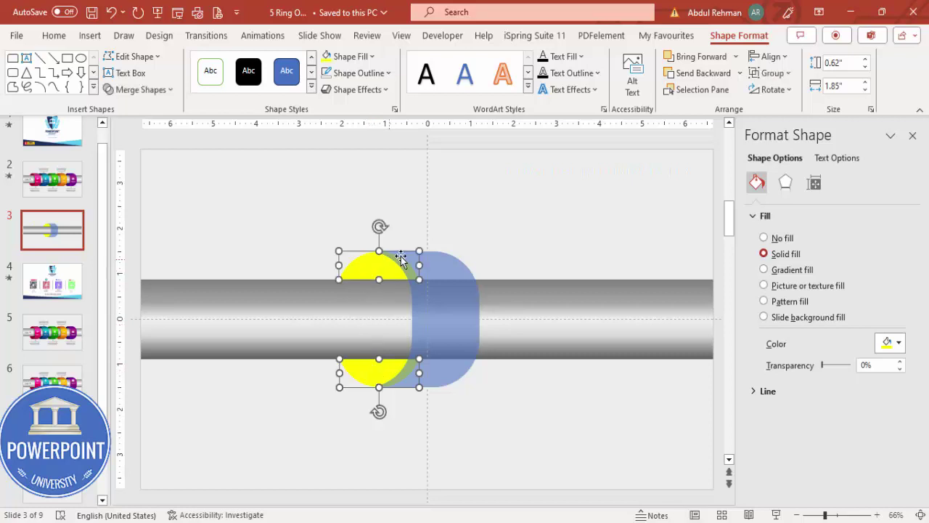
{"action": "left_click", "coordinate": [770, 56]}
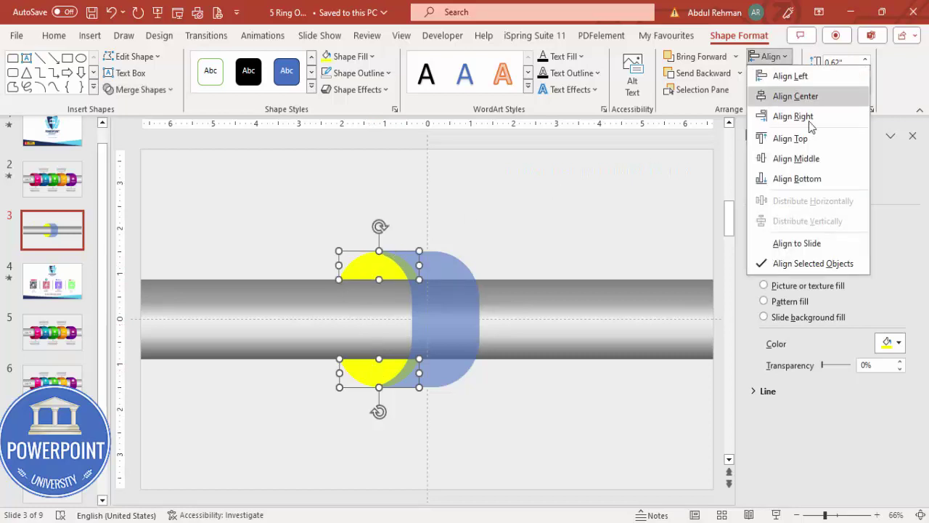
{"action": "left_click", "coordinate": [821, 119]}
{"action": "left_click", "coordinate": [498, 252]}
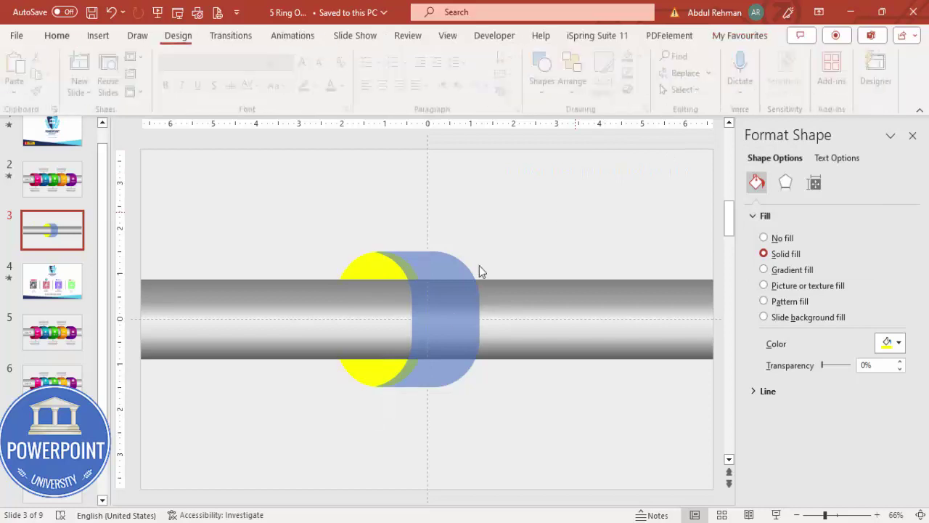
Zoom in to nudge the lower half-circle into exact position under the top one.
{"action": "left_click", "coordinate": [858, 515]}
{"action": "scroll", "coordinate": [348, 460], "scroll_direction": "down", "scroll_amount": 2}
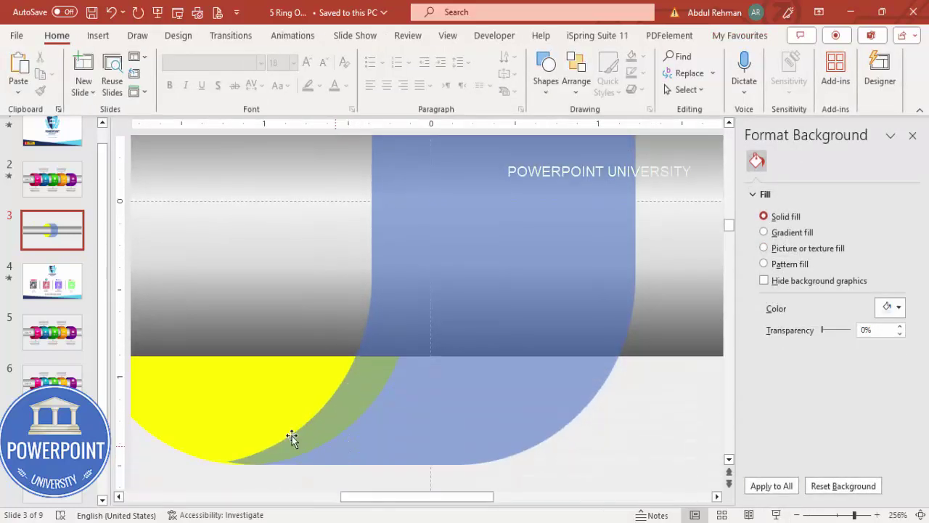
{"action": "left_click_drag", "start_coordinate": [227, 439], "coordinate": [227, 434]}
{"action": "left_click", "coordinate": [916, 514]}
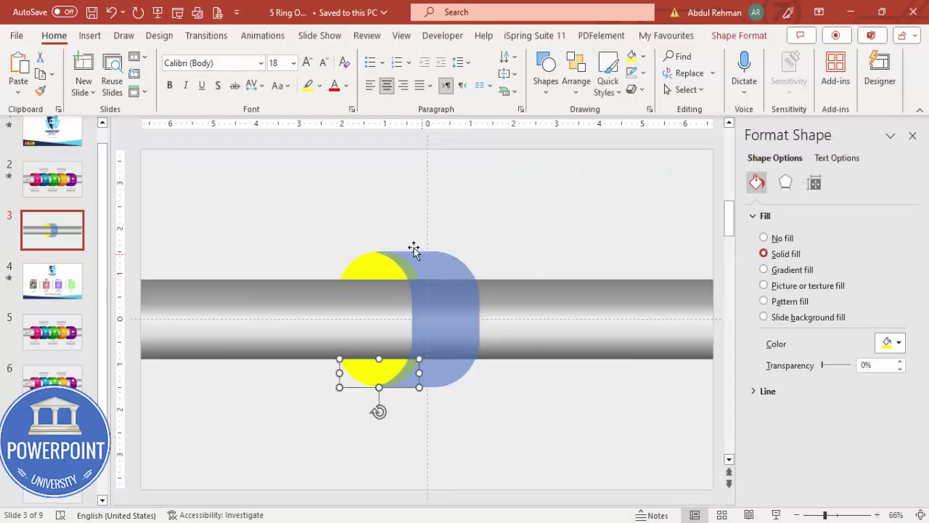
Fill both half-circles with dark blue from the recent colours.
{"action": "left_click", "coordinate": [370, 271], "text": "shift"}
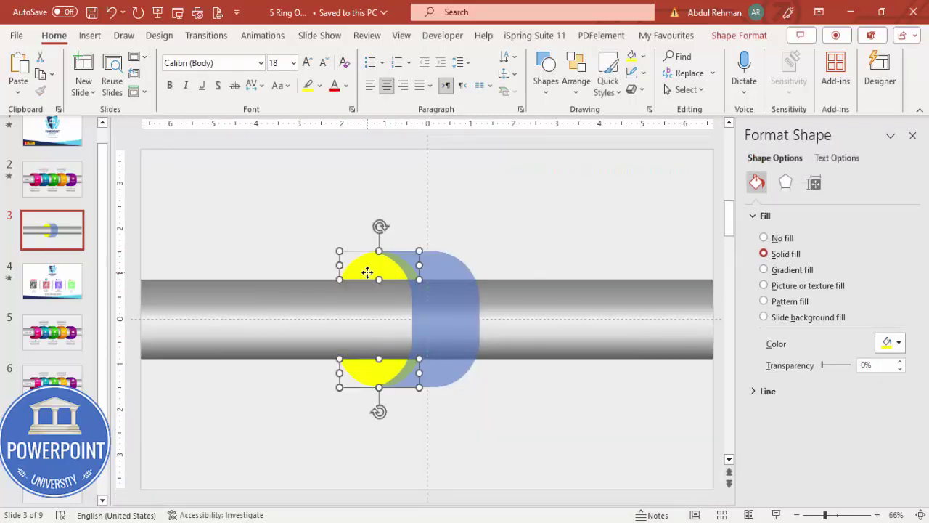
{"action": "left_click", "coordinate": [894, 339]}
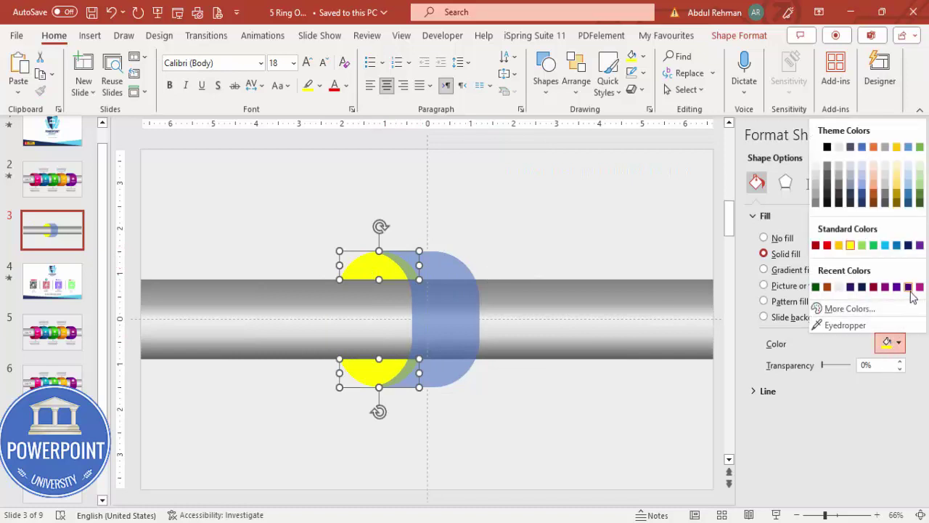
{"action": "left_click", "coordinate": [910, 247]}
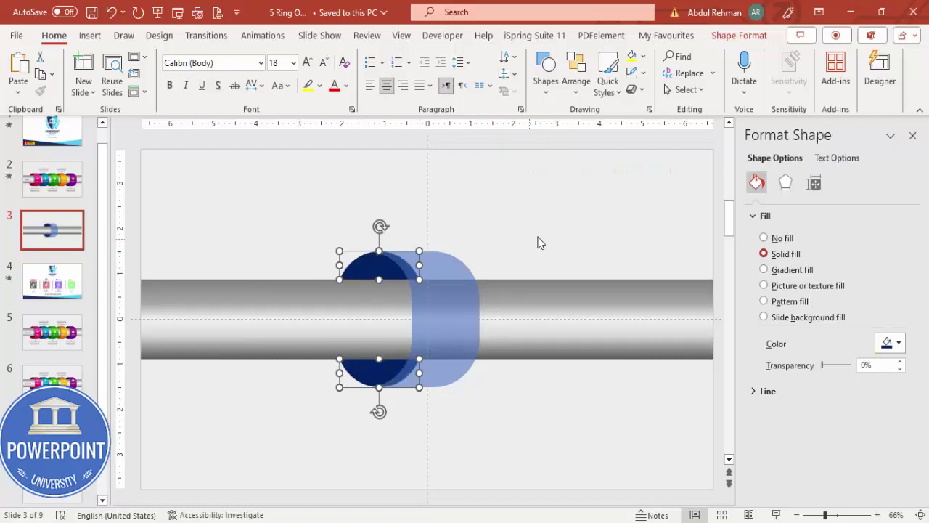
{"action": "left_click", "coordinate": [535, 243]}
{"action": "left_click", "coordinate": [440, 272]}
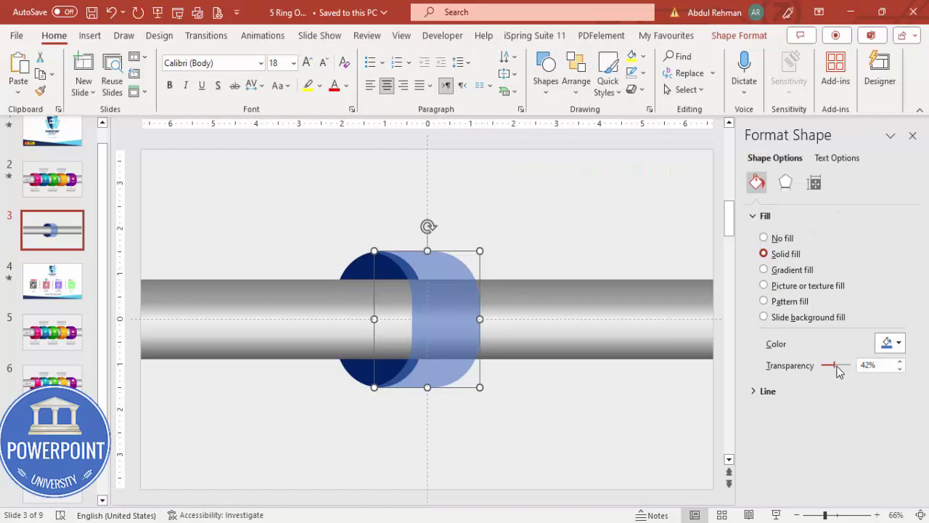
Set the front ring band to 0% transparency and switch its fill to a gradient.
{"action": "left_click_drag", "start_coordinate": [835, 365], "coordinate": [797, 367]}
{"action": "left_click", "coordinate": [506, 234]}
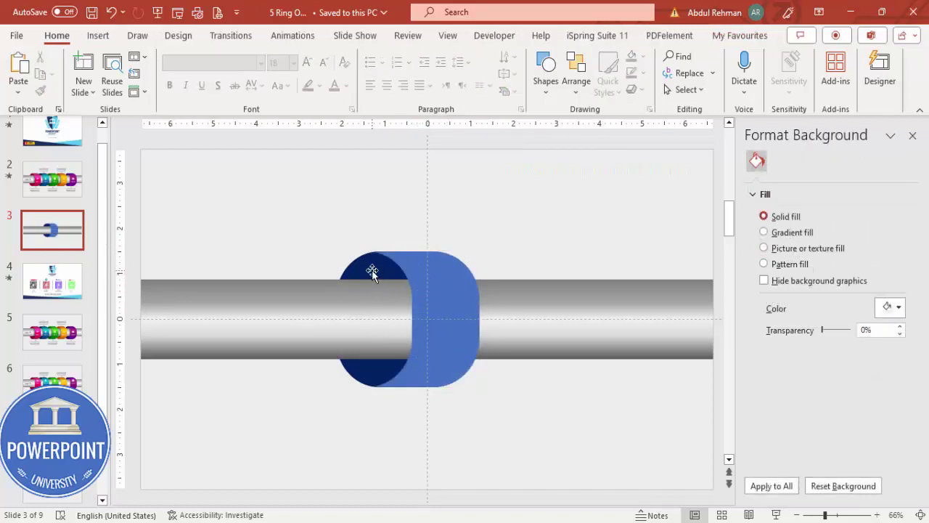
{"action": "left_click", "coordinate": [372, 271]}
{"action": "left_click", "coordinate": [368, 368], "text": "shift"}
{"action": "left_click_drag", "start_coordinate": [340, 376], "coordinate": [352, 373]}
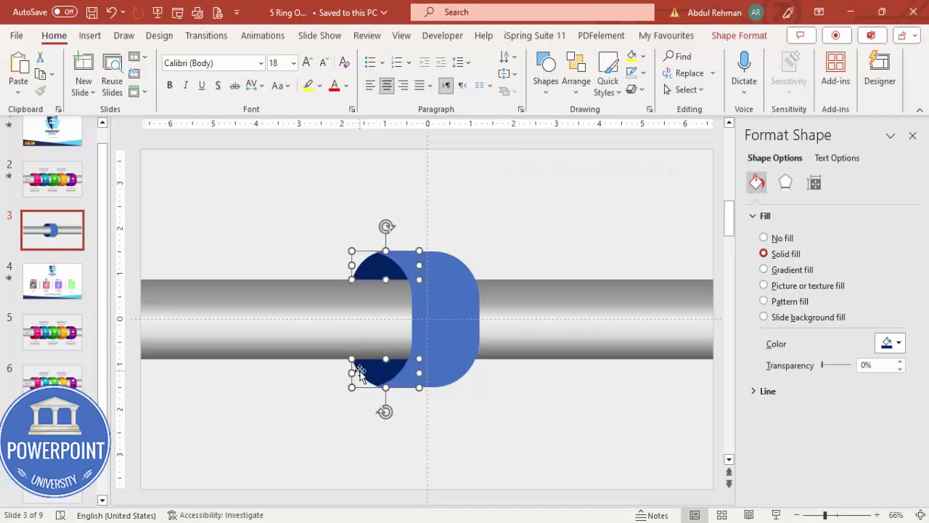
{"action": "left_click", "coordinate": [487, 211]}
{"action": "key", "text": "ctrl+z"}
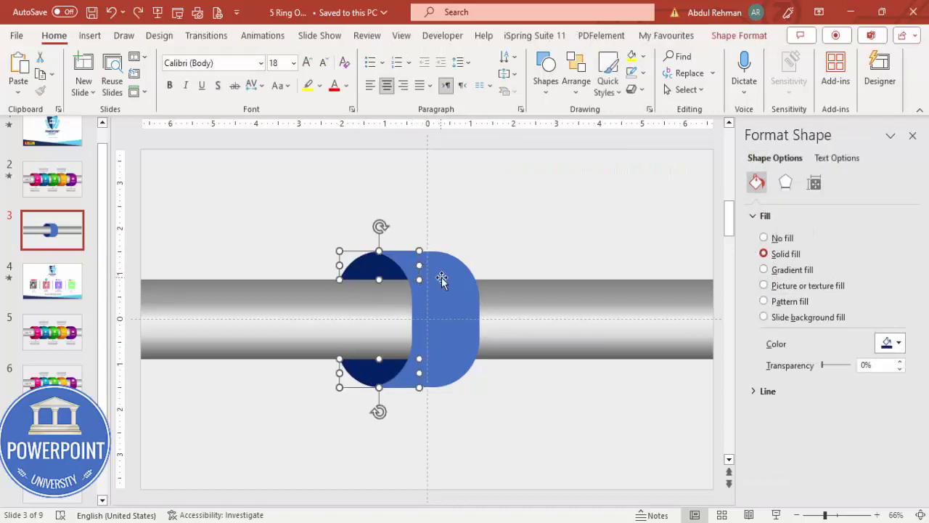
{"action": "left_click", "coordinate": [448, 270]}
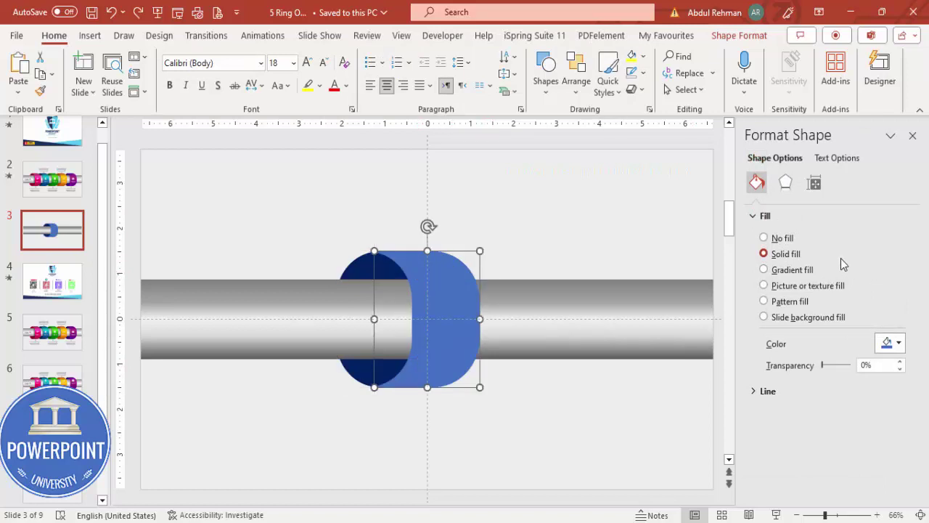
{"action": "left_click", "coordinate": [763, 269]}
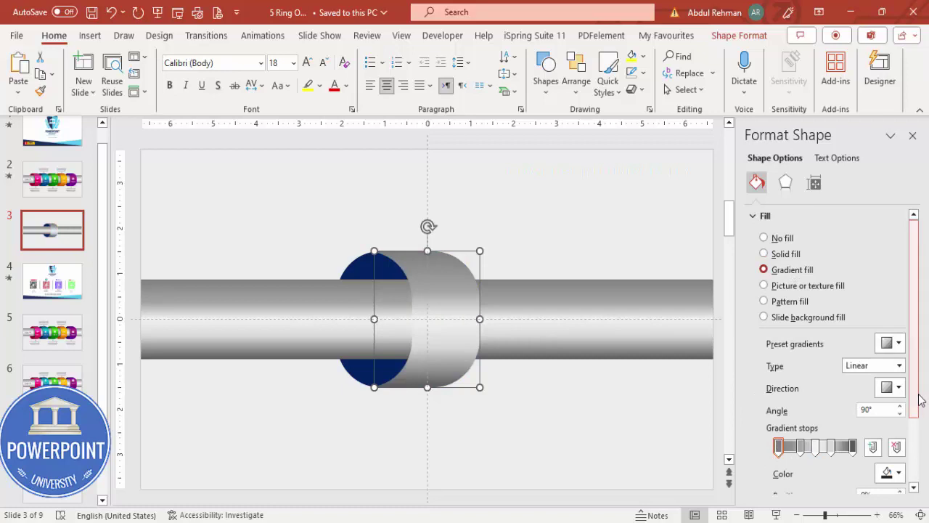
Colour the first and last gradient stops dark blue.
{"action": "left_click_drag", "start_coordinate": [918, 406], "coordinate": [919, 428]}
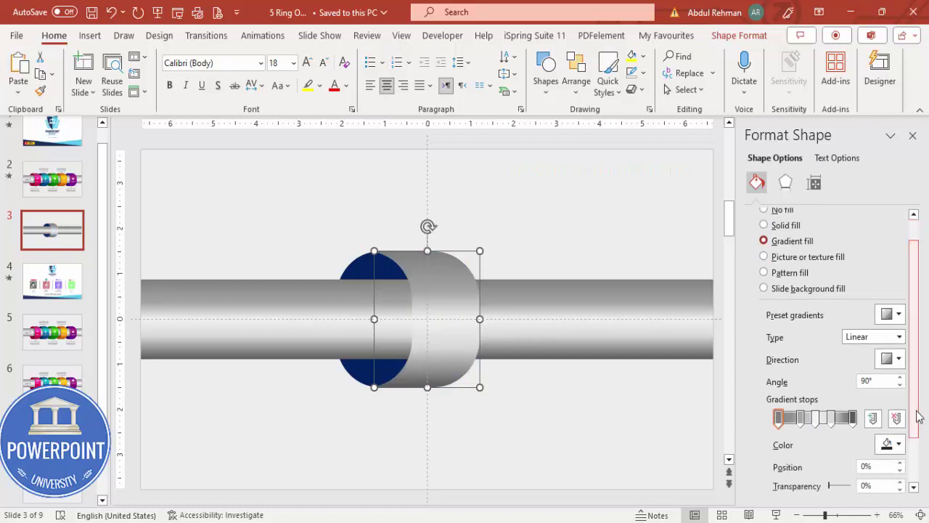
{"action": "left_click", "coordinate": [779, 419]}
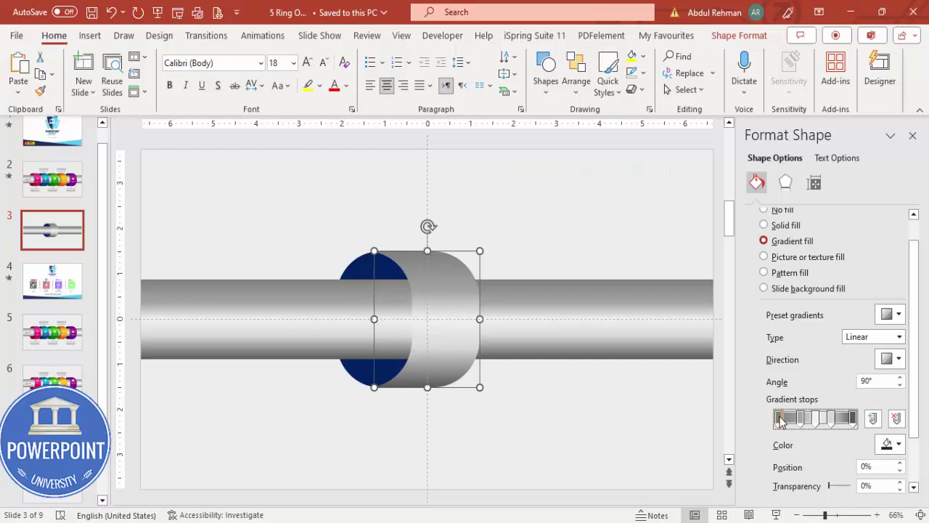
{"action": "left_click", "coordinate": [892, 444]}
{"action": "left_click", "coordinate": [840, 416]}
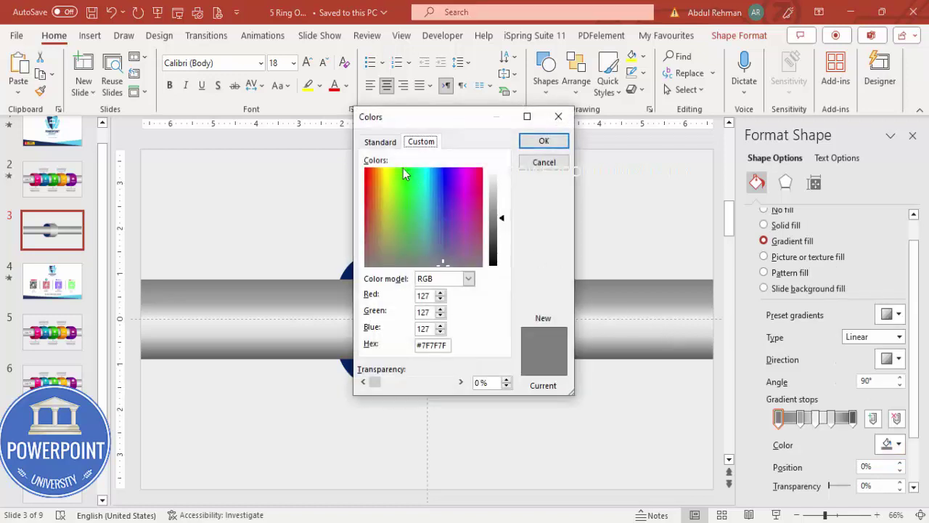
{"action": "left_click", "coordinate": [381, 143]}
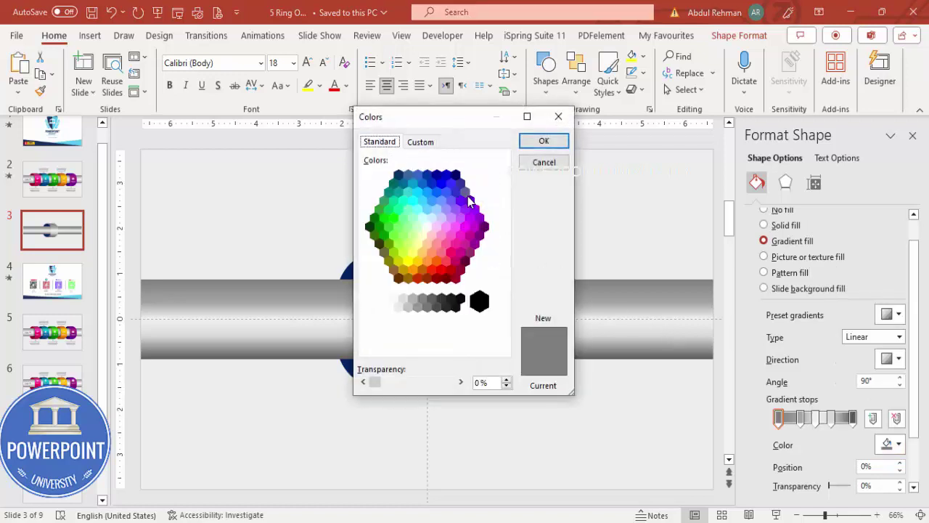
{"action": "left_click", "coordinate": [436, 176]}
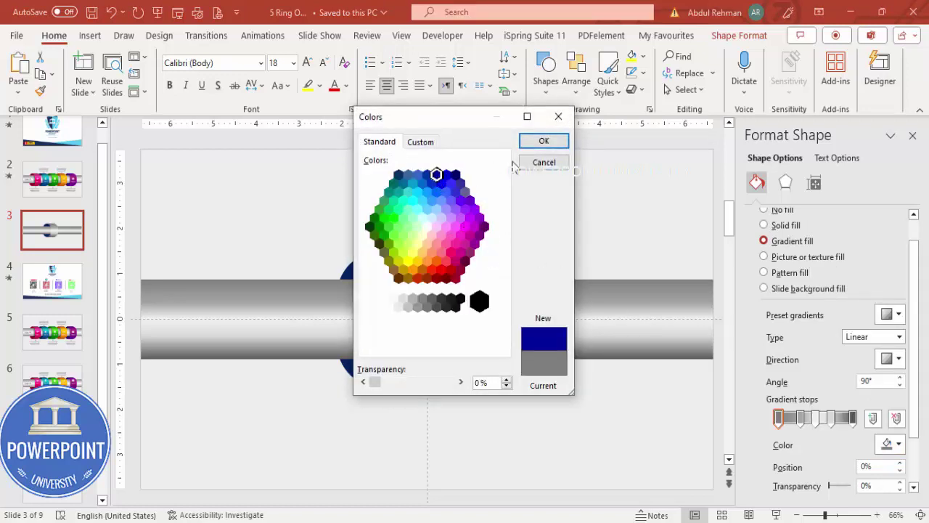
{"action": "left_click", "coordinate": [543, 140]}
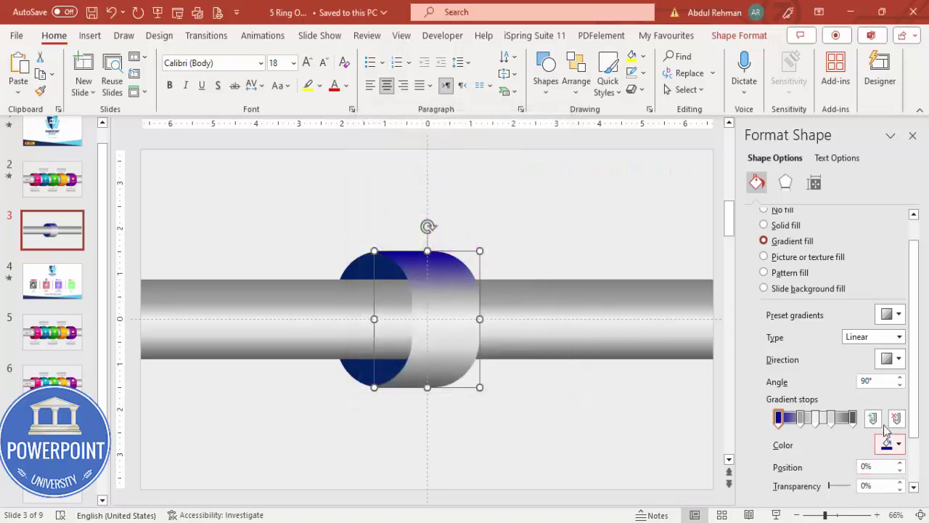
{"action": "left_click", "coordinate": [852, 418]}
{"action": "left_click", "coordinate": [891, 444]}
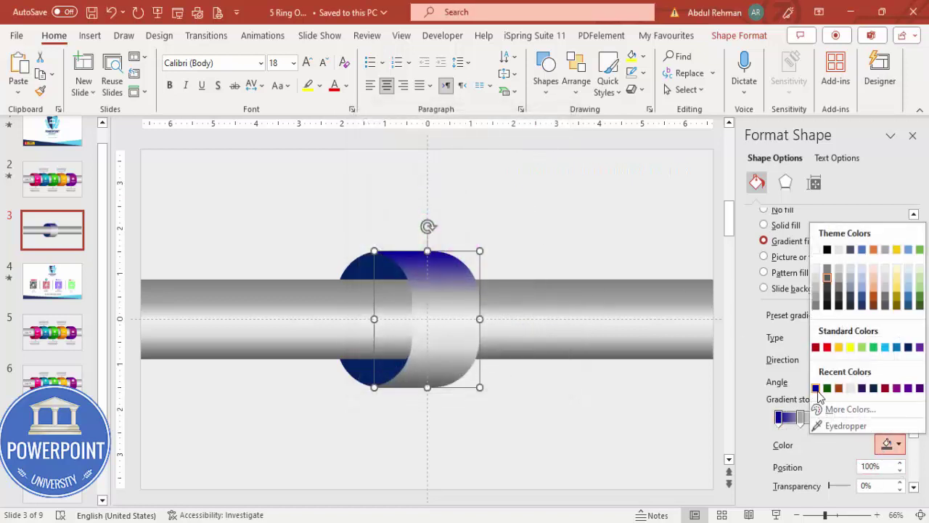
{"action": "left_click", "coordinate": [815, 388]}
Make the 30% gradient stop light blue and the 71% stop a recently used blue.
{"action": "left_click", "coordinate": [799, 418]}
{"action": "left_click", "coordinate": [883, 445]}
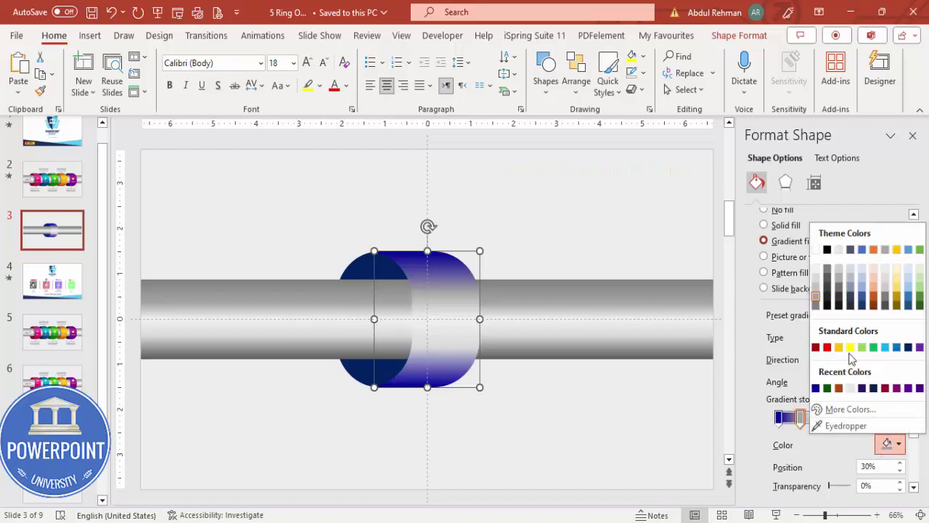
{"action": "left_click", "coordinate": [842, 409]}
{"action": "left_click", "coordinate": [380, 141]}
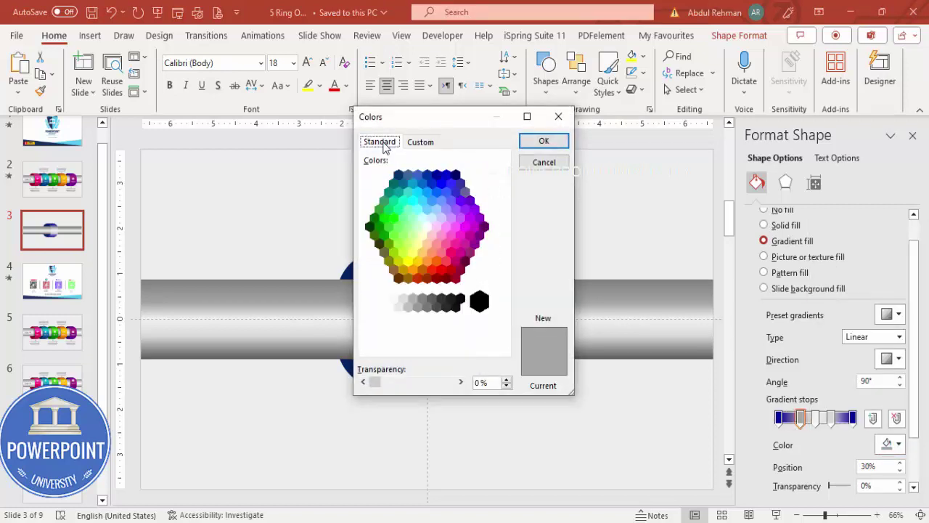
{"action": "left_click", "coordinate": [427, 189]}
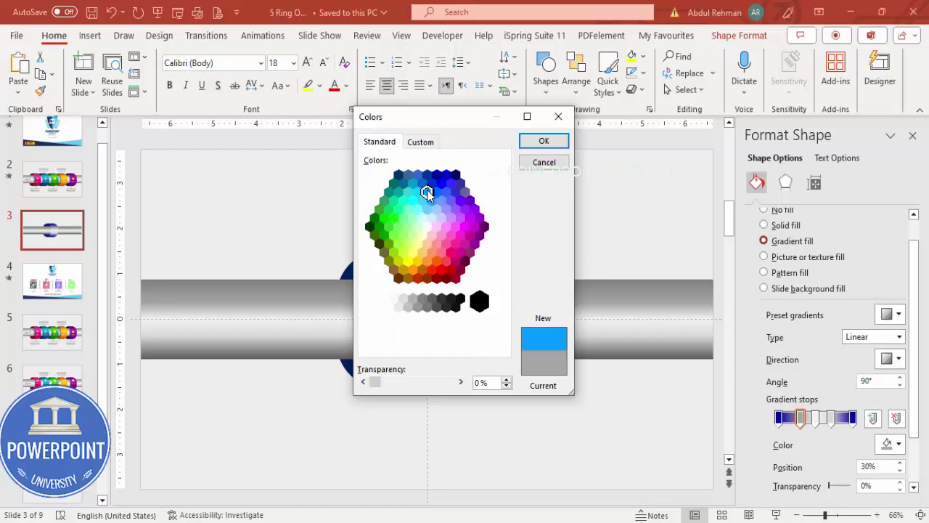
{"action": "left_click", "coordinate": [544, 140]}
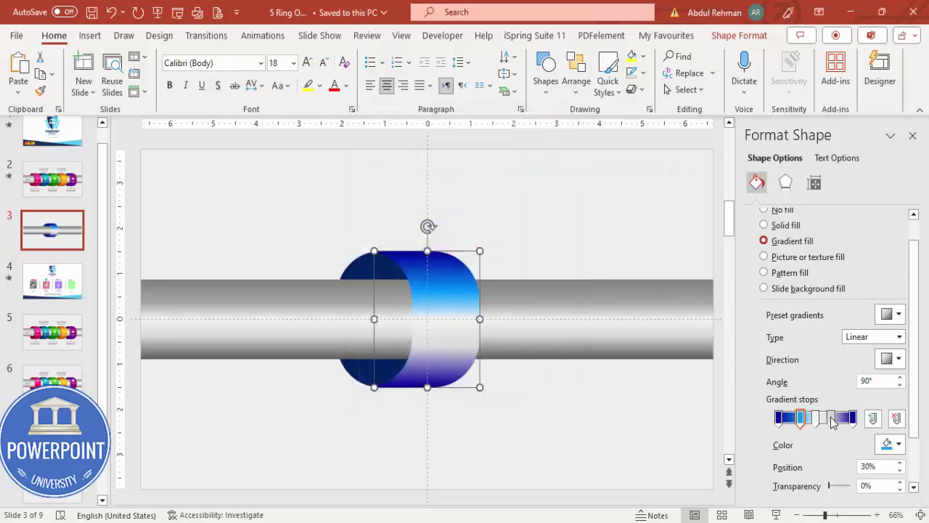
{"action": "left_click", "coordinate": [831, 418]}
{"action": "left_click", "coordinate": [892, 444]}
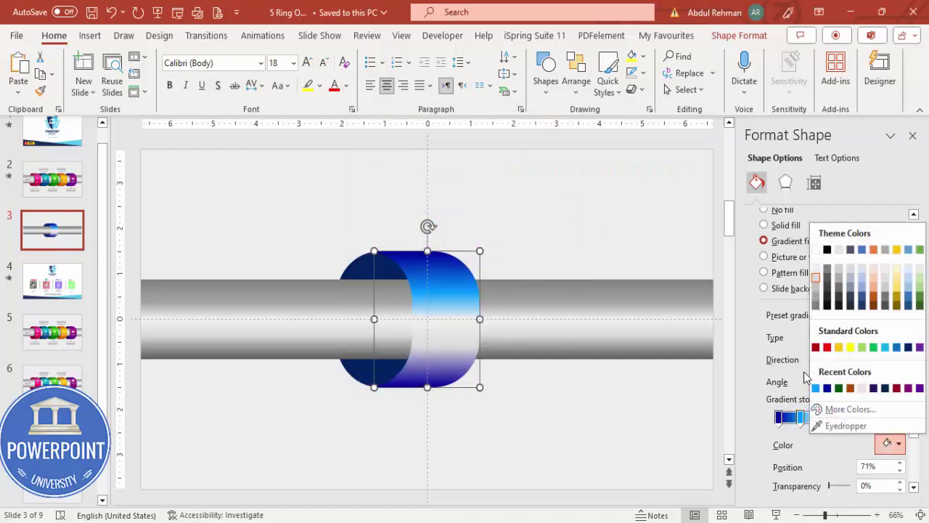
{"action": "left_click", "coordinate": [815, 388]}
Set the 50% middle gradient stop to teal from the standard colour hexagon.
{"action": "left_click", "coordinate": [816, 419]}
{"action": "left_click", "coordinate": [890, 442]}
{"action": "left_click", "coordinate": [842, 410]}
{"action": "left_click", "coordinate": [379, 141]}
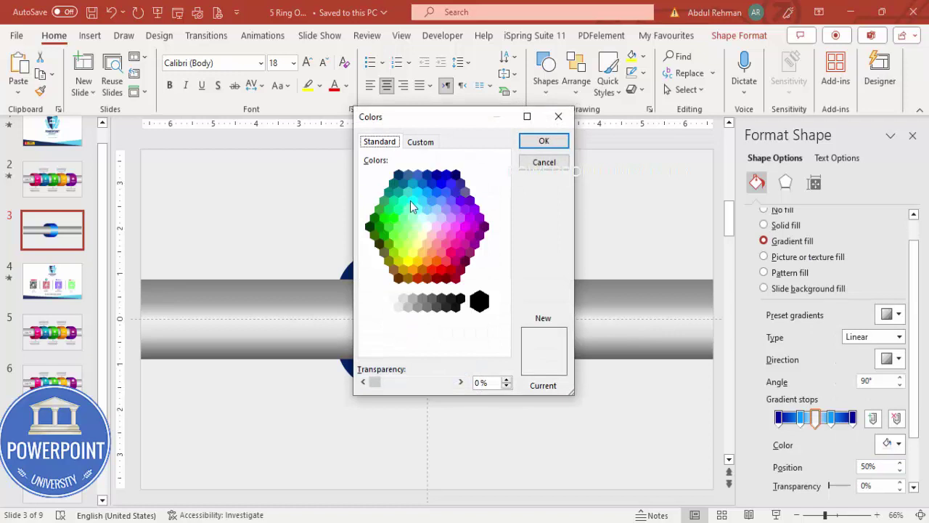
{"action": "left_click", "coordinate": [407, 191]}
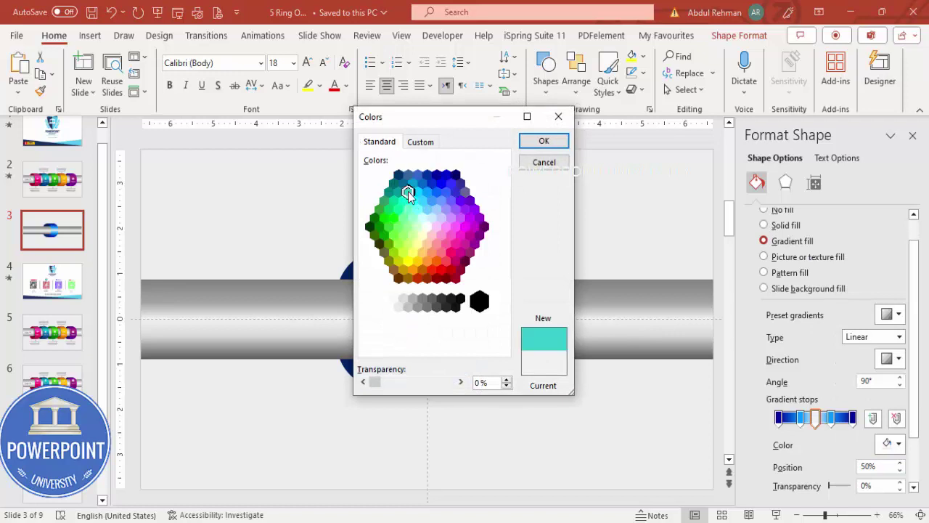
{"action": "left_click", "coordinate": [543, 141]}
{"action": "left_click", "coordinate": [560, 197]}
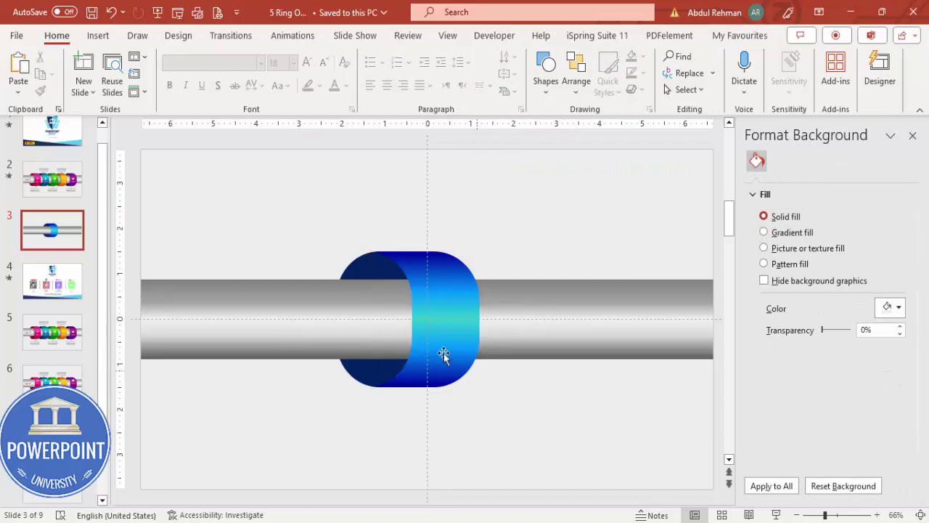
Duplicate the front band and give the copy a solid black fill at 50% transparency.
{"action": "left_click", "coordinate": [442, 283]}
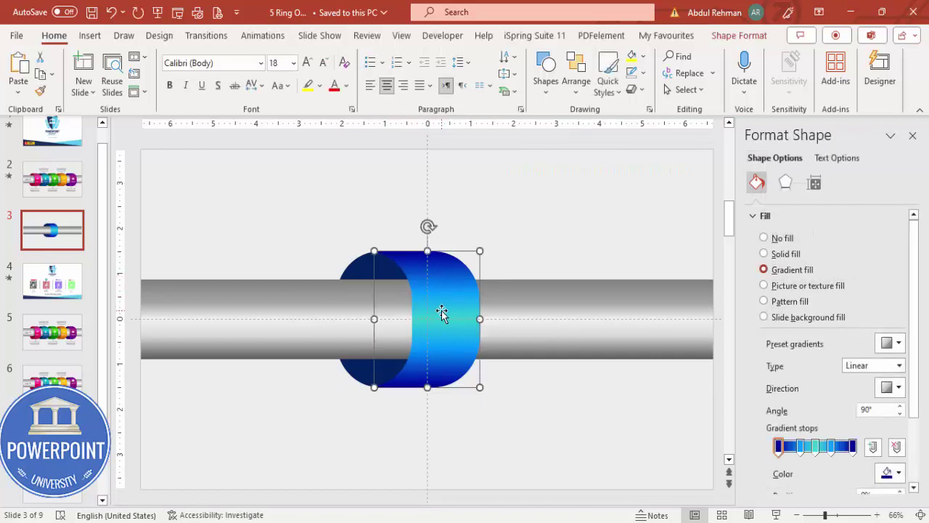
{"action": "left_click_drag", "start_coordinate": [442, 312], "coordinate": [531, 270]}
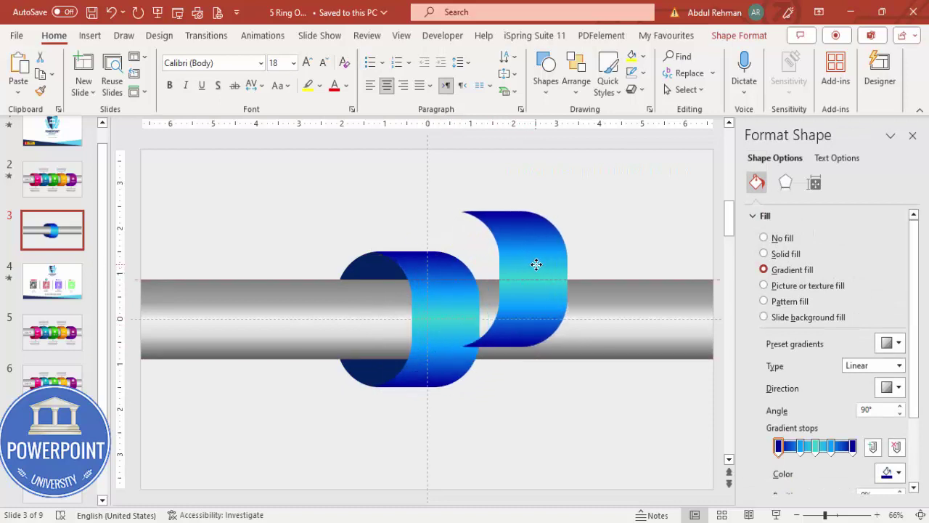
{"action": "left_click", "coordinate": [781, 255]}
{"action": "left_click", "coordinate": [891, 347]}
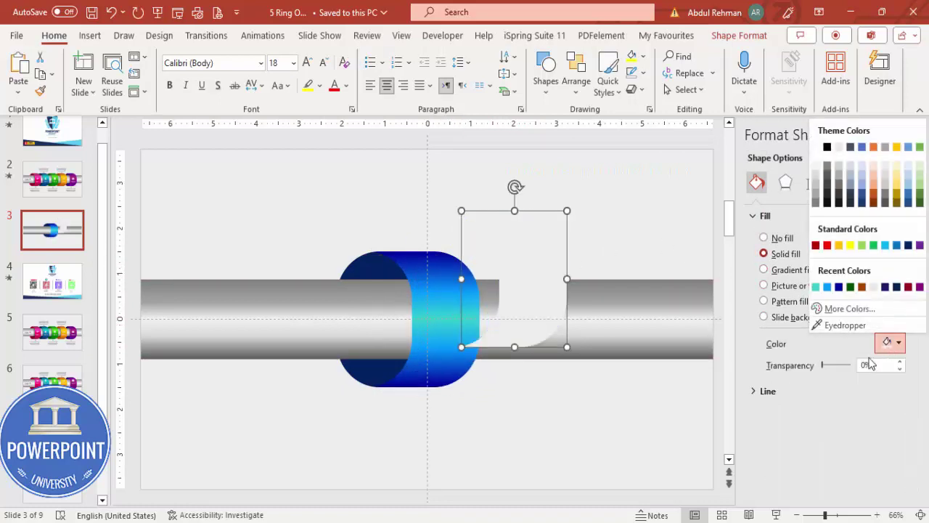
{"action": "left_click", "coordinate": [831, 150]}
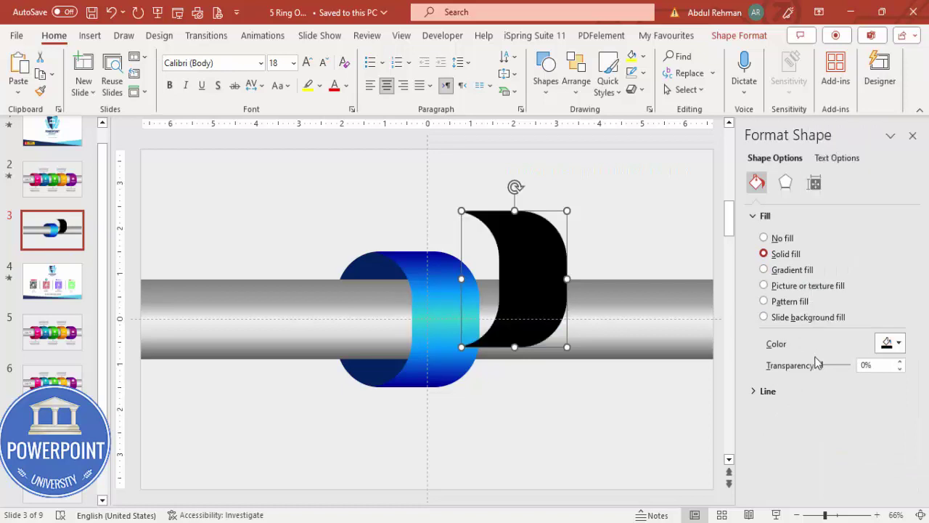
{"action": "left_click_drag", "start_coordinate": [822, 365], "coordinate": [829, 367]}
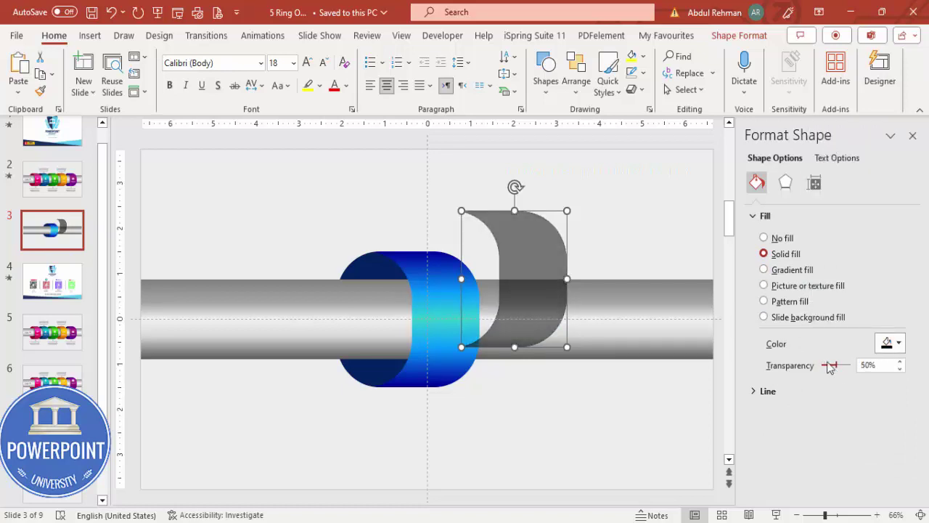
Apply 12 pt soft edges to the black copy.
{"action": "left_click", "coordinate": [784, 183]}
{"action": "left_click", "coordinate": [783, 276]}
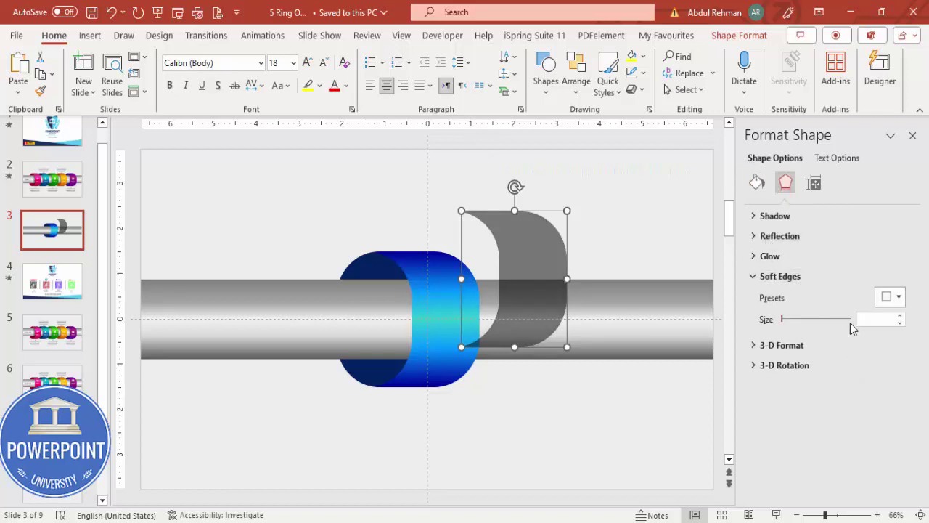
{"action": "left_click_drag", "start_coordinate": [900, 320], "coordinate": [901, 319]}
{"action": "left_click", "coordinate": [901, 317]}
{"action": "left_click", "coordinate": [901, 317]}
{"action": "left_click", "coordinate": [900, 318]}
Move the blurred shadow onto the ring and send it behind the front band.
{"action": "left_click_drag", "start_coordinate": [523, 290], "coordinate": [436, 323]}
{"action": "key", "text": "ctrl+Right"}
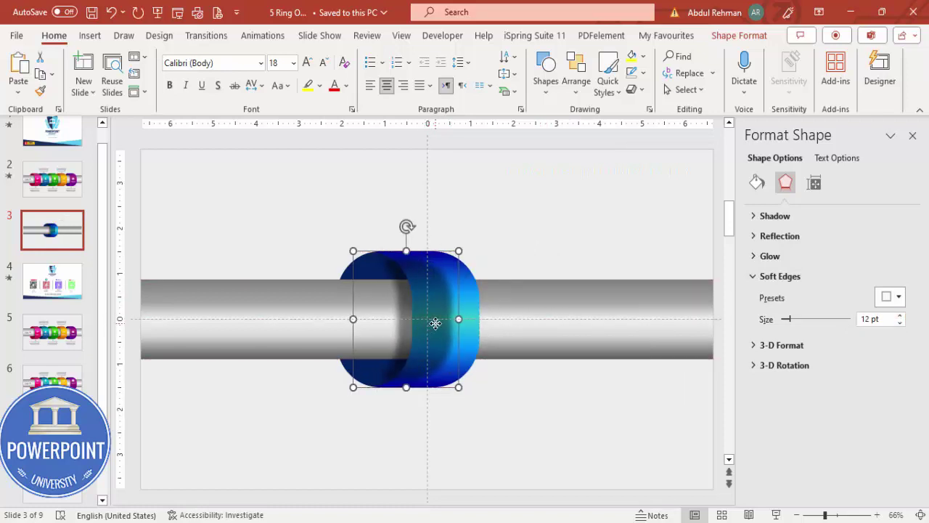
{"action": "left_click", "coordinate": [759, 36]}
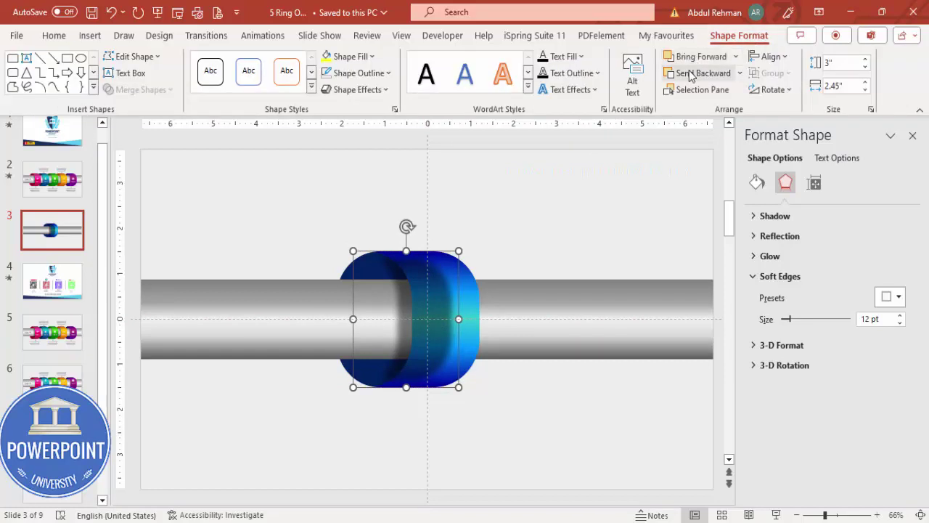
{"action": "left_click", "coordinate": [695, 79]}
{"action": "left_click", "coordinate": [581, 228]}
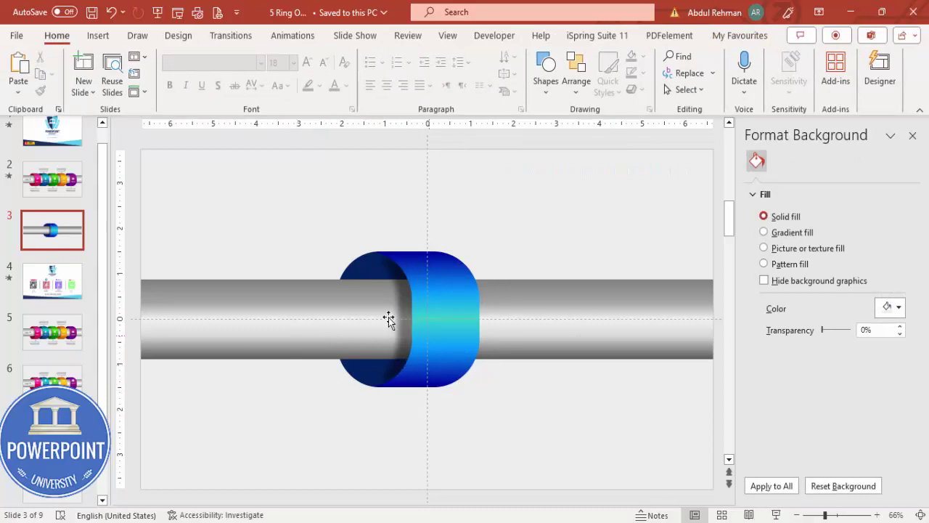
Group the ring's pieces and place a duplicate ring to its right along the pipe.
{"action": "left_click_drag", "start_coordinate": [266, 190], "coordinate": [566, 447]}
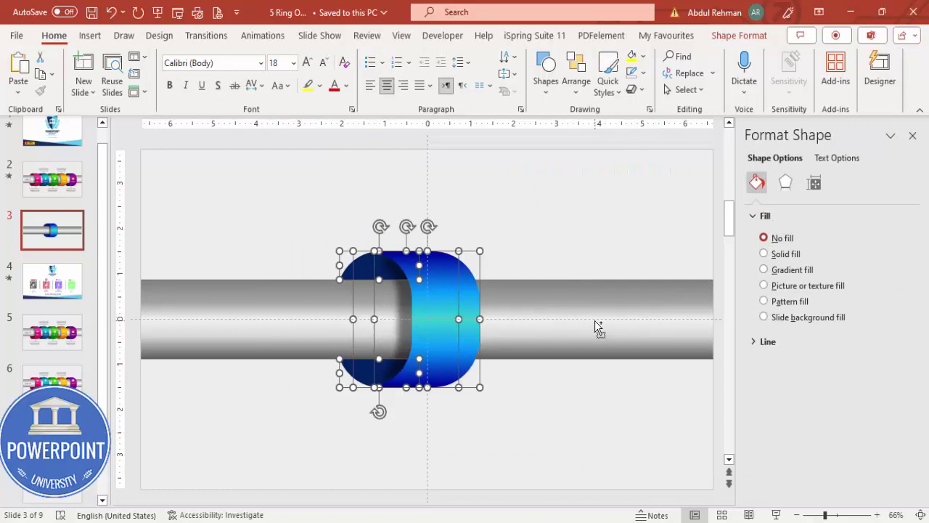
{"action": "key", "text": "ctrl+g"}
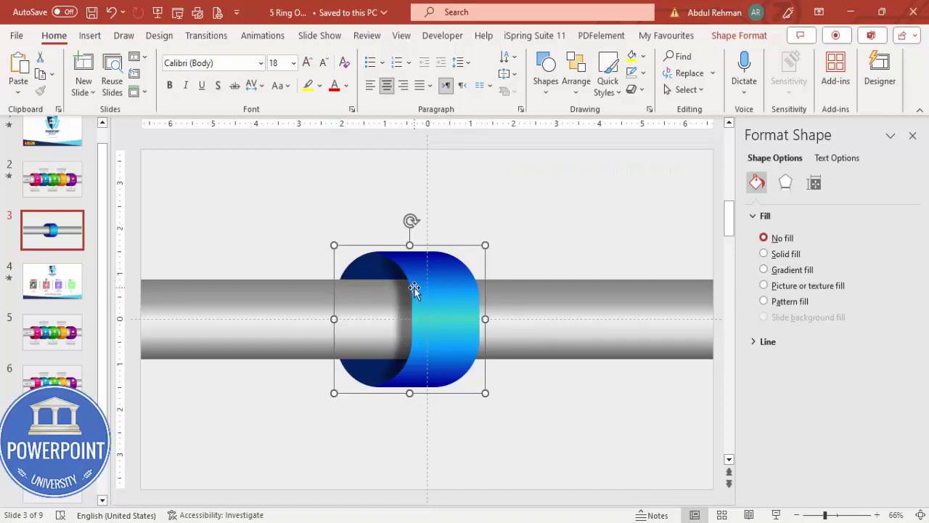
{"action": "left_click_drag", "start_coordinate": [430, 275], "coordinate": [586, 268]}
{"action": "right_click", "coordinate": [589, 273]}
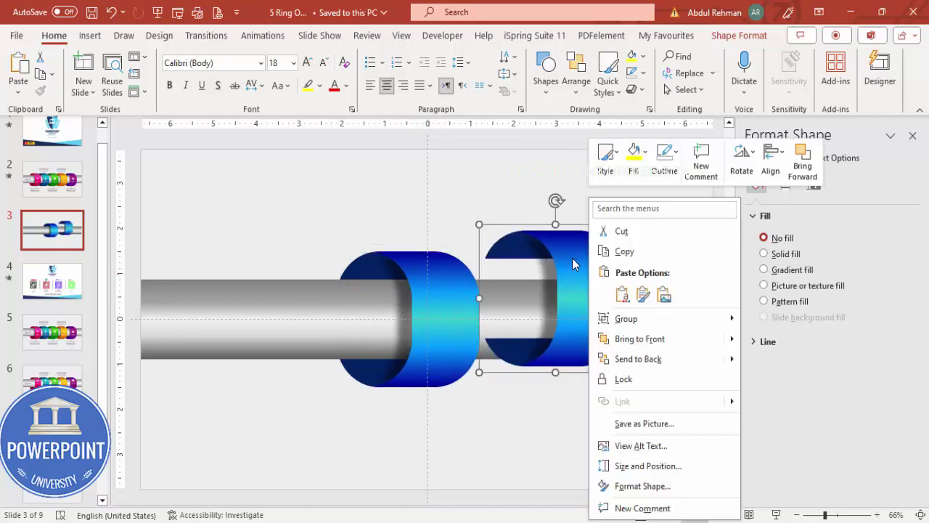
{"action": "left_click", "coordinate": [572, 258]}
{"action": "left_click_drag", "start_coordinate": [583, 252], "coordinate": [589, 274]}
{"action": "key", "text": "ctrl+Up"}
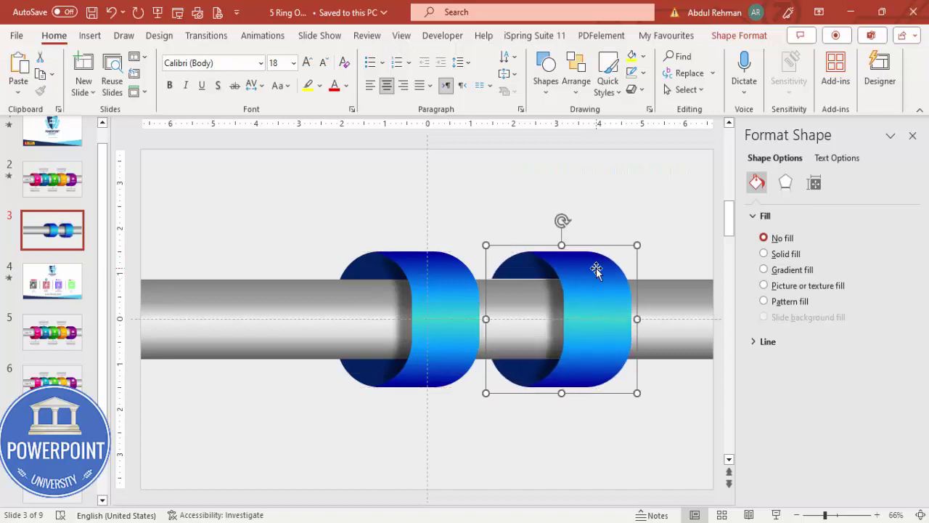
Ungroup the copied ring, move its small top piece to the bottom edge, and regroup it.
{"action": "right_click", "coordinate": [596, 270]}
{"action": "mouse_move", "coordinate": [649, 326]}
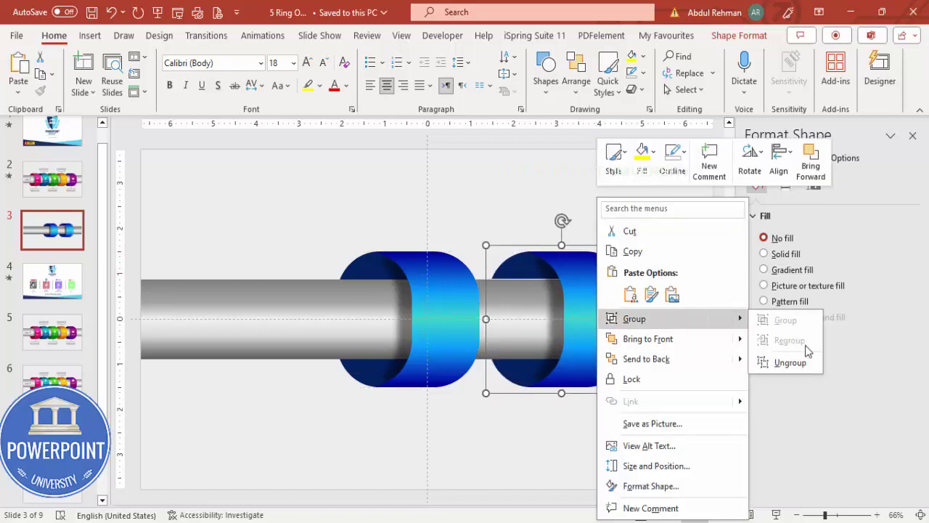
{"action": "left_click", "coordinate": [789, 362]}
{"action": "left_click", "coordinate": [498, 479]}
{"action": "left_click", "coordinate": [531, 276]}
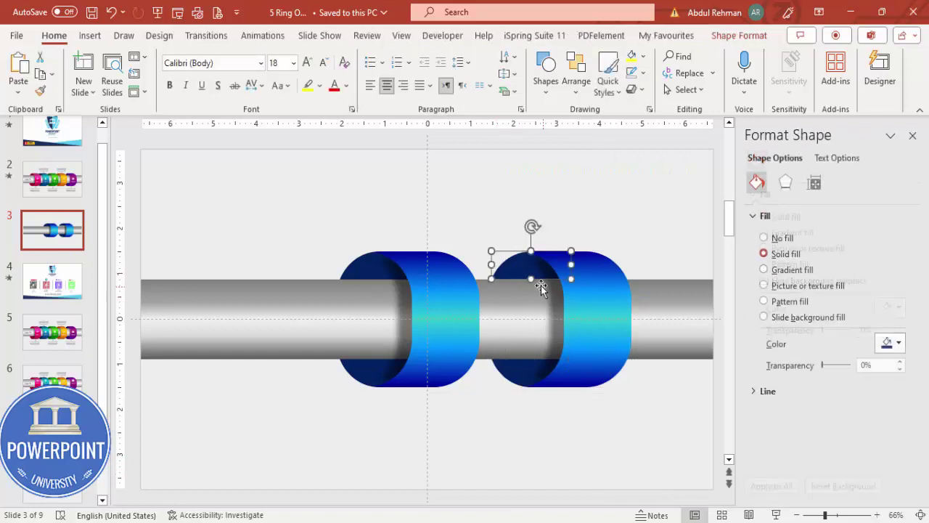
{"action": "left_click_drag", "start_coordinate": [531, 278], "coordinate": [529, 358]}
{"action": "left_click", "coordinate": [636, 431]}
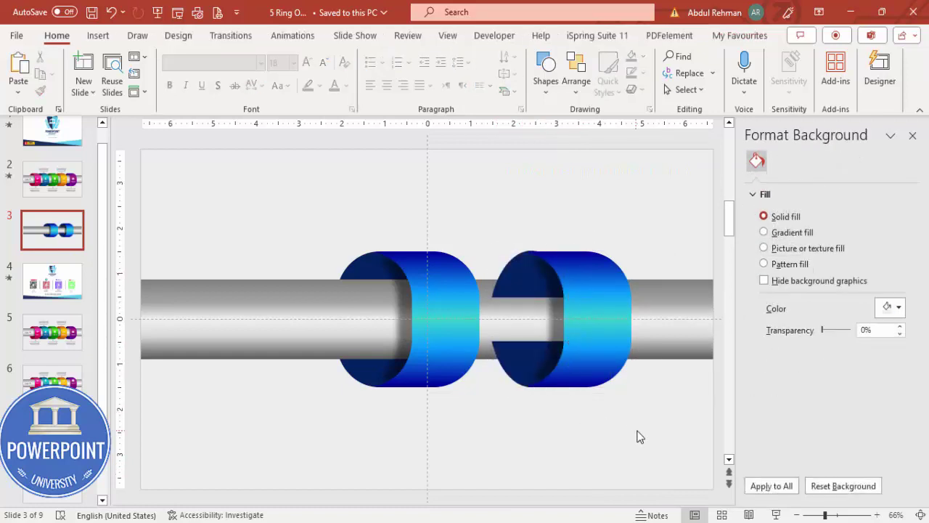
{"action": "left_click_drag", "start_coordinate": [664, 439], "coordinate": [479, 191]}
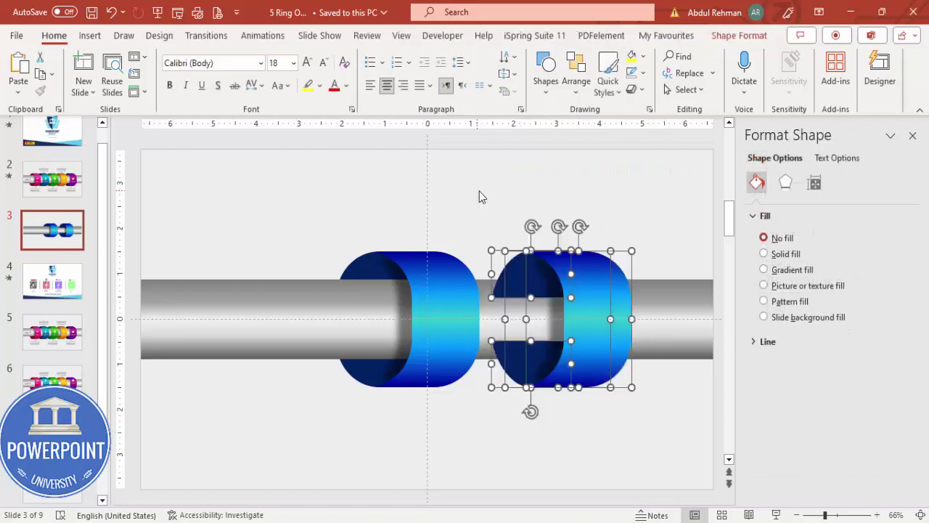
{"action": "key", "text": "ctrl+g"}
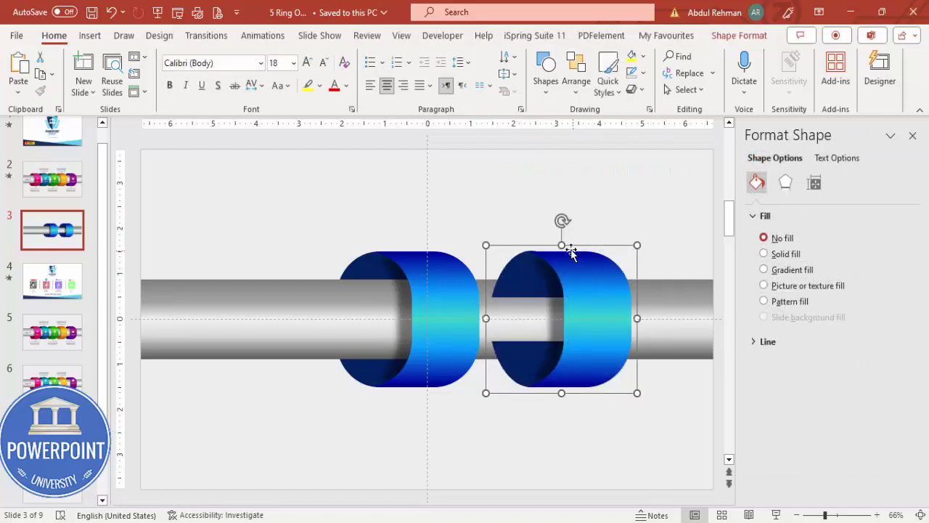
Reposition the right ring's inner piece, line the ring up with the left one, then delete it.
{"action": "left_click", "coordinate": [520, 283]}
{"action": "left_click", "coordinate": [536, 365]}
{"action": "left_click_drag", "start_coordinate": [535, 365], "coordinate": [531, 290]}
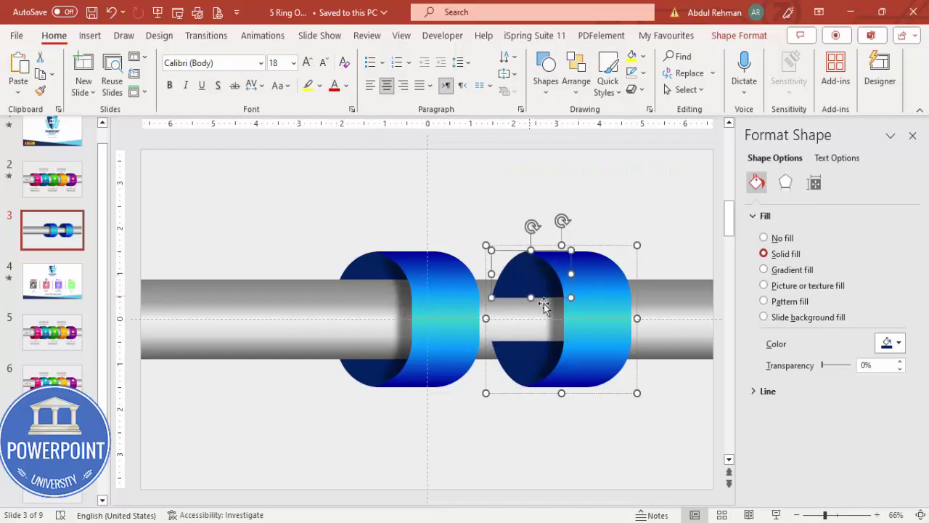
{"action": "left_click", "coordinate": [602, 410]}
{"action": "left_click", "coordinate": [618, 315]}
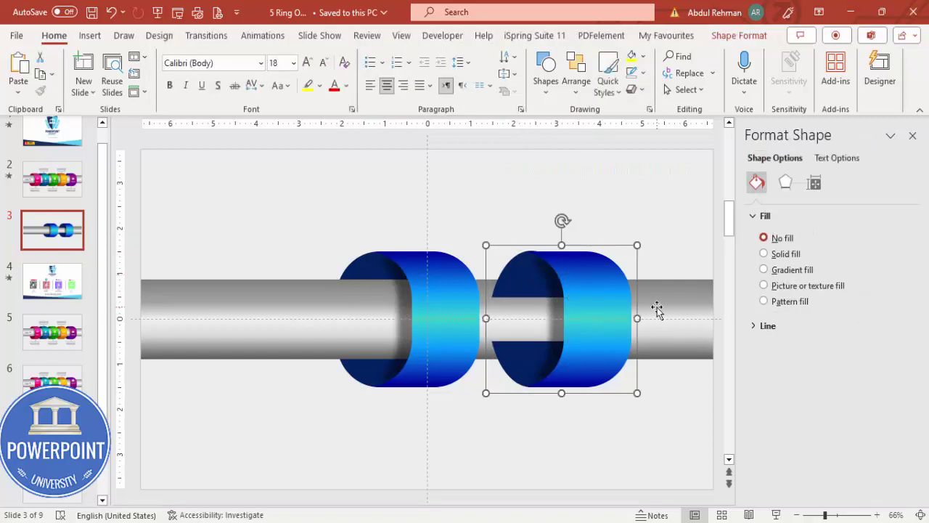
{"action": "left_click_drag", "start_coordinate": [613, 300], "coordinate": [622, 308]}
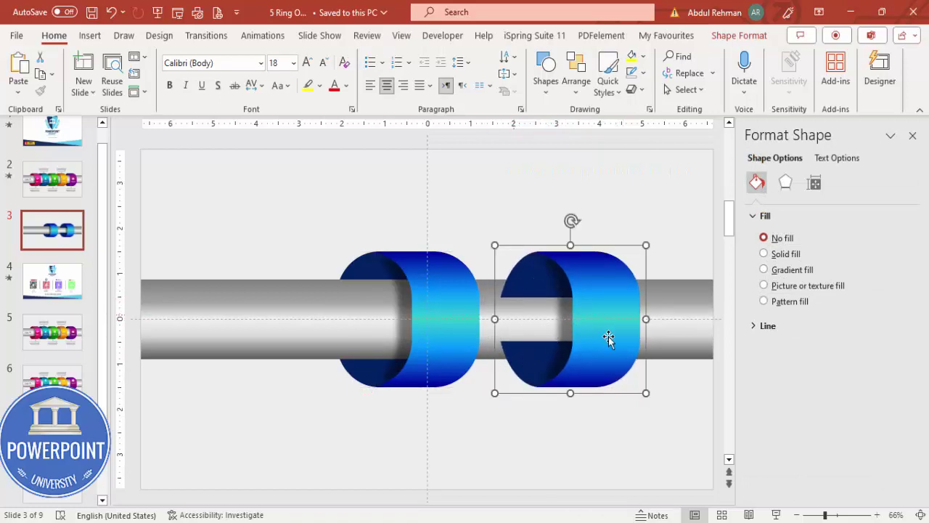
{"action": "key", "text": "Delete"}
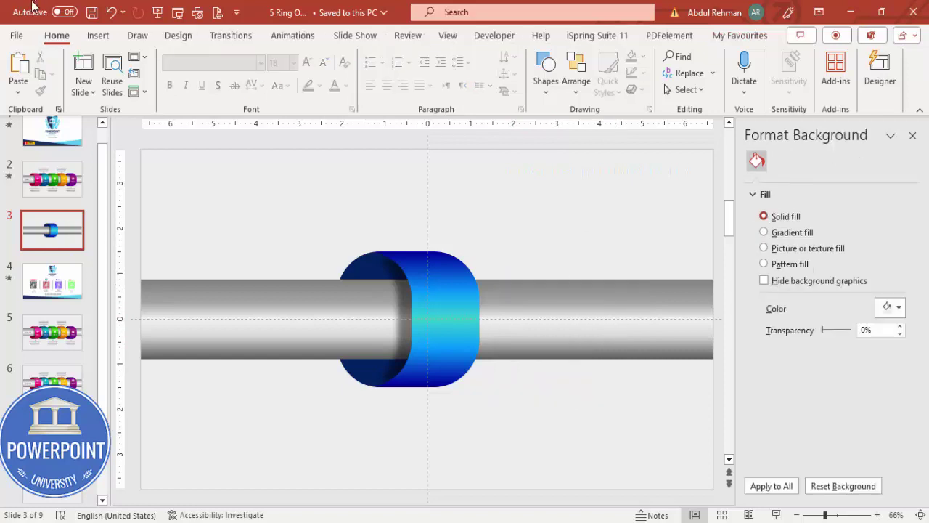
Nudge the ring left toward the pipe's end and copy it further along the pipe.
{"action": "left_click_drag", "start_coordinate": [260, 182], "coordinate": [588, 498]}
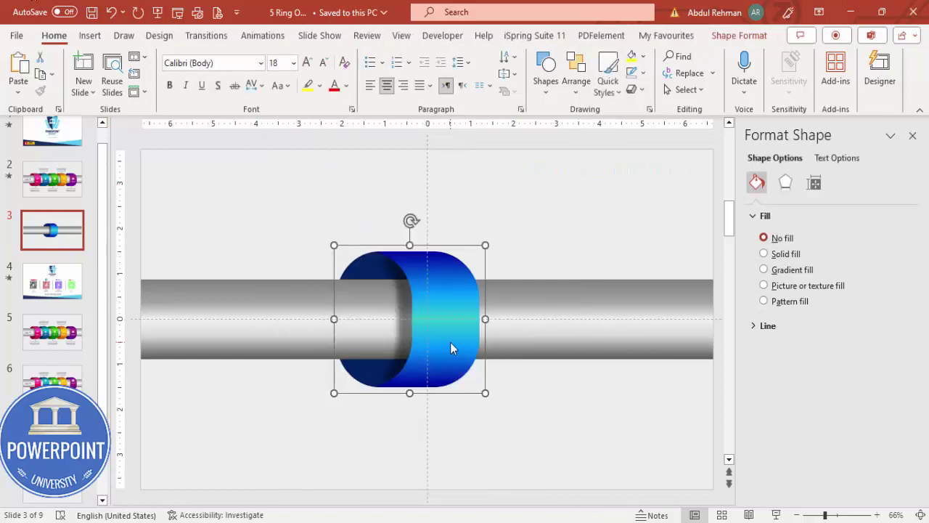
{"action": "key", "text": "Left"}
{"action": "key", "text": "Left"}
{"action": "key", "text": "Left"}
{"action": "key", "text": "Left"}
{"action": "key", "text": "Left"}
{"action": "key", "text": "Left"}
{"action": "key", "text": "Left"}
{"action": "key", "text": "Left"}
{"action": "key", "text": "Left"}
{"action": "key", "text": "Left"}
{"action": "key", "text": "Left"}
{"action": "key", "text": "Left"}
{"action": "key", "text": "Left"}
{"action": "key", "text": "Left"}
{"action": "key", "text": "Left"}
{"action": "key", "text": "Left"}
{"action": "key", "text": "Left"}
{"action": "key", "text": "Left"}
{"action": "key", "text": "Left"}
{"action": "key", "text": "Left"}
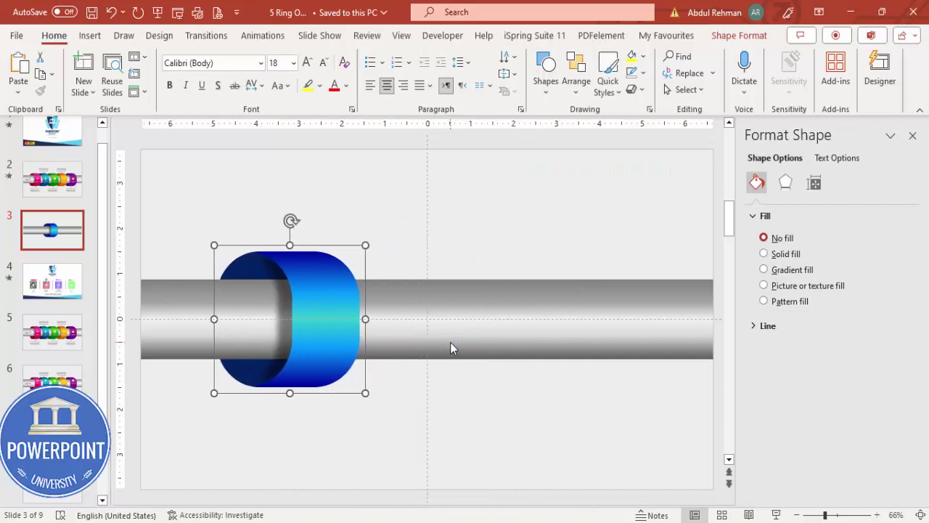
{"action": "key", "text": "Left"}
{"action": "key", "text": "Left"}
{"action": "key", "text": "Left"}
{"action": "key", "text": "Left"}
{"action": "key", "text": "Left"}
{"action": "key", "text": "Left"}
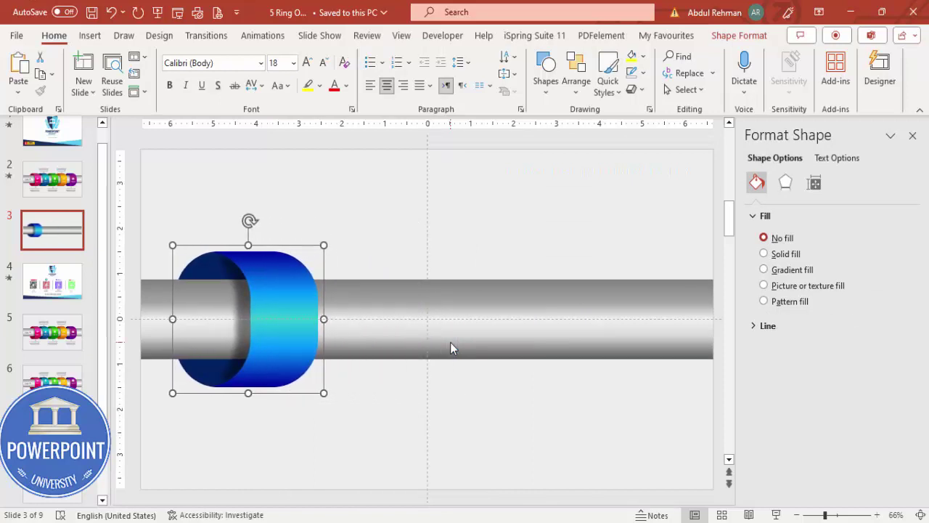
{"action": "key", "text": "Left"}
{"action": "key", "text": "Left"}
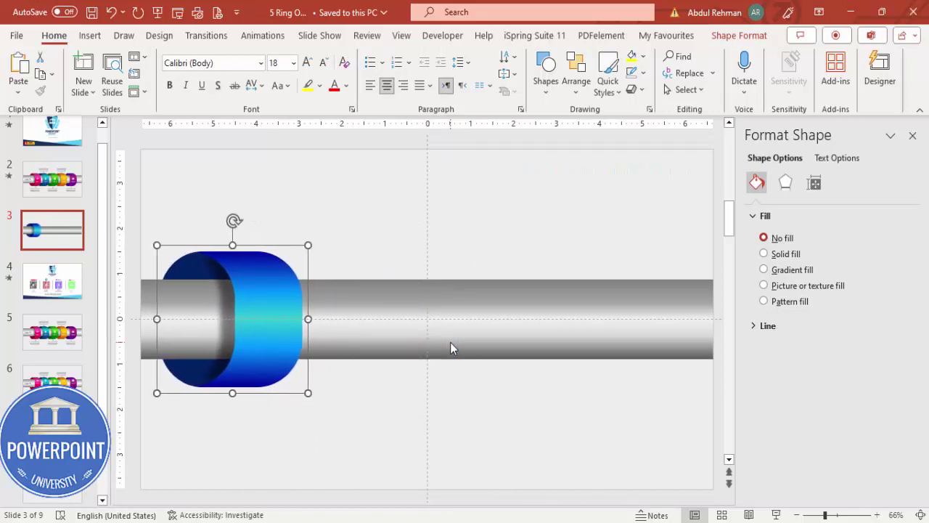
{"action": "left_click_drag", "start_coordinate": [273, 311], "coordinate": [695, 319], "text": "ctrl"}
{"action": "key", "text": "Left"}
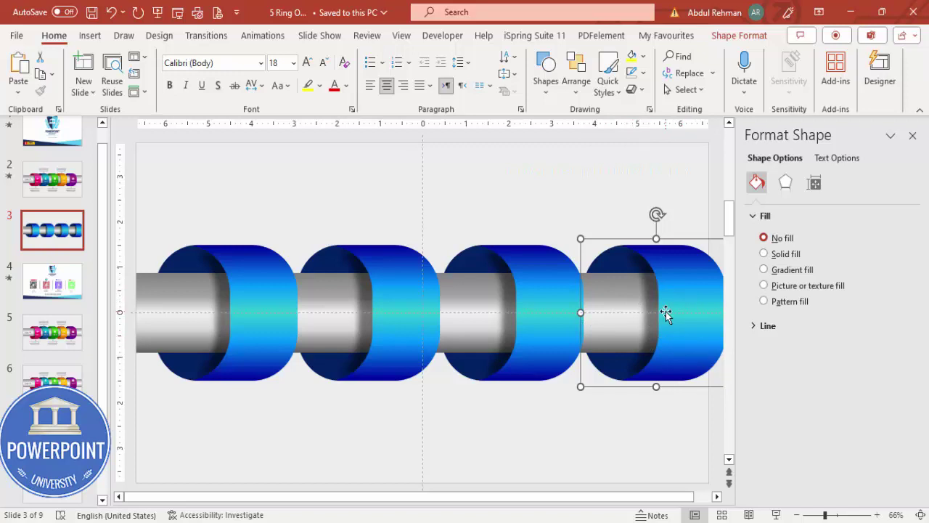
Delete the extra end ring, leaving three rings on the pipe.
{"action": "key", "text": "Delete"}
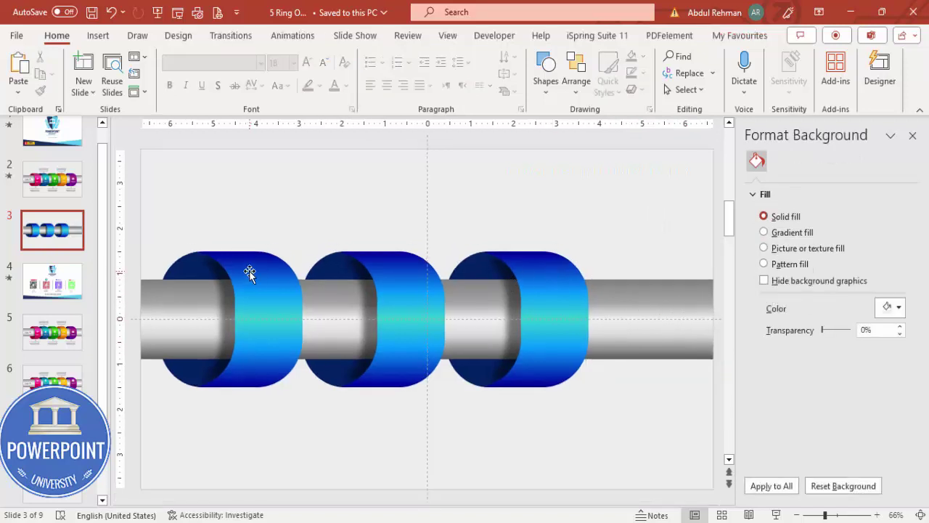
{"action": "left_click", "coordinate": [249, 270]}
{"action": "left_click", "coordinate": [407, 283], "text": "shift"}
{"action": "left_click", "coordinate": [520, 283], "text": "shift"}
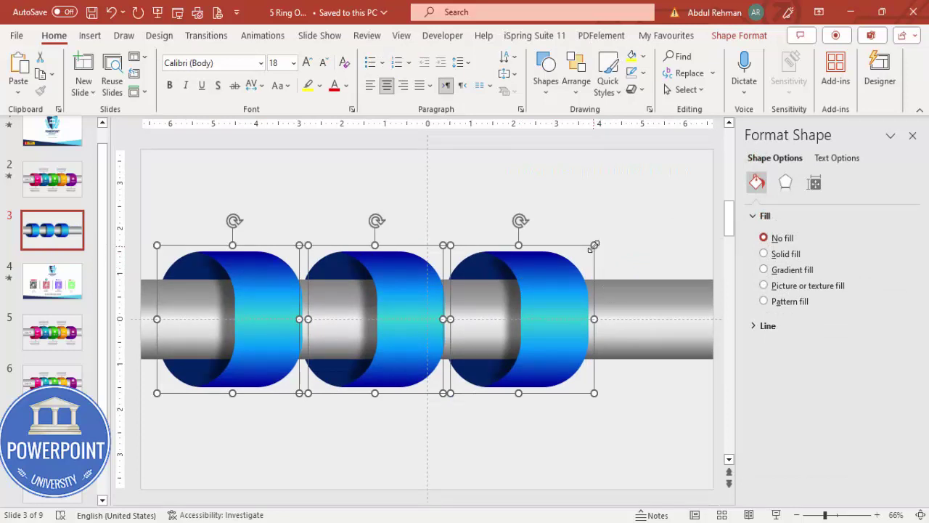
{"action": "left_click", "coordinate": [636, 305]}
{"action": "left_click", "coordinate": [542, 267]}
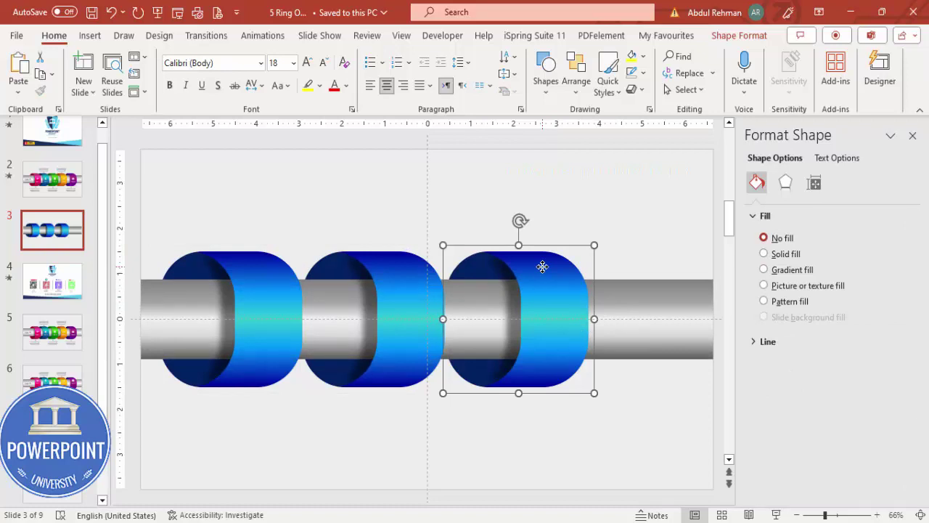
Nudge the middle and third rings left to overlap, then copy a fourth overlapping ring.
{"action": "left_click", "coordinate": [373, 270]}
{"action": "key", "text": "Left"}
{"action": "key", "text": "Left"}
{"action": "key", "text": "Left"}
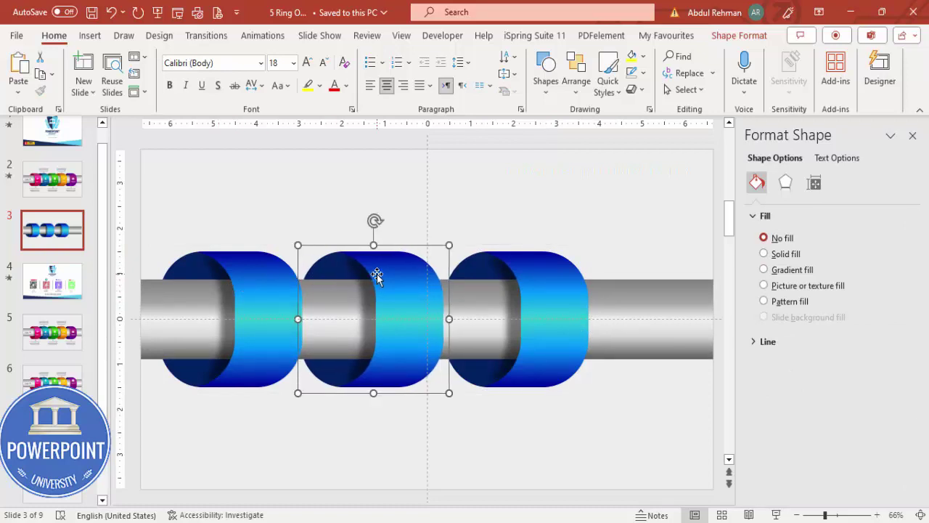
{"action": "key", "text": "Left"}
{"action": "key", "text": "Left"}
{"action": "key", "text": "Left"}
{"action": "key", "text": "Left"}
{"action": "key", "text": "Left"}
{"action": "key", "text": "Left"}
{"action": "key", "text": "Left"}
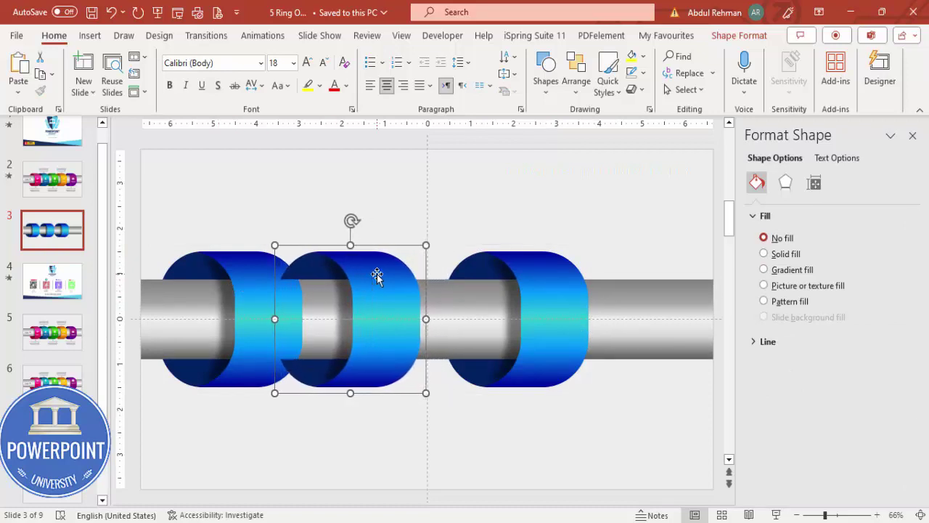
{"action": "left_click", "coordinate": [532, 263]}
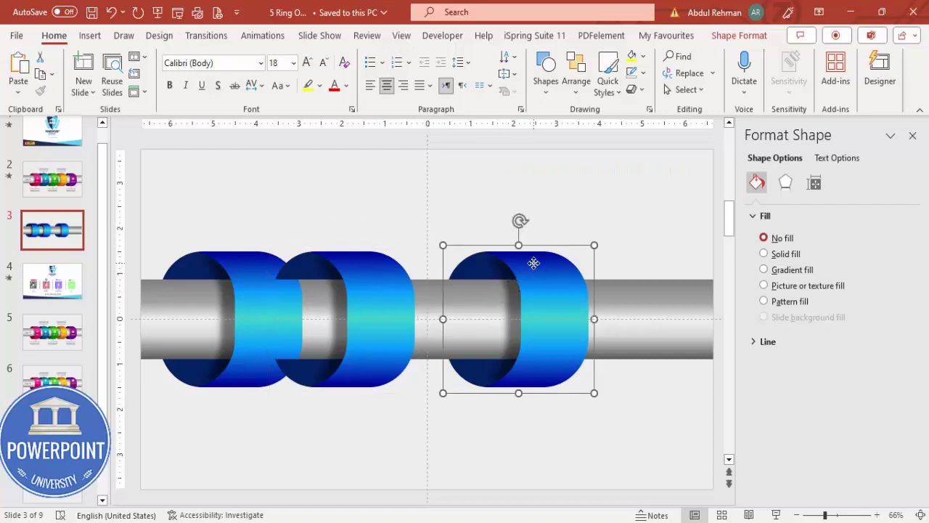
{"action": "key", "text": "Left"}
{"action": "key", "text": "Left"}
{"action": "key", "text": "Left"}
{"action": "key", "text": "Left"}
{"action": "key", "text": "Left"}
{"action": "key", "text": "Left"}
{"action": "key", "text": "Left"}
{"action": "key", "text": "Left"}
{"action": "key", "text": "Left"}
{"action": "key", "text": "Left"}
{"action": "key", "text": "Left"}
{"action": "key", "text": "Left"}
{"action": "key", "text": "Left"}
{"action": "key", "text": "Left"}
{"action": "key", "text": "Left"}
{"action": "key", "text": "Left"}
{"action": "key", "text": "Left"}
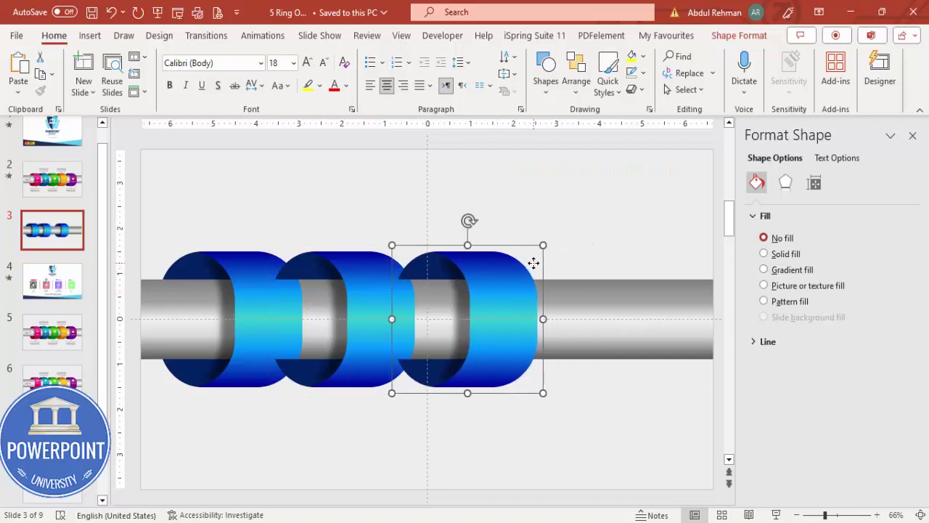
{"action": "key", "text": "Left"}
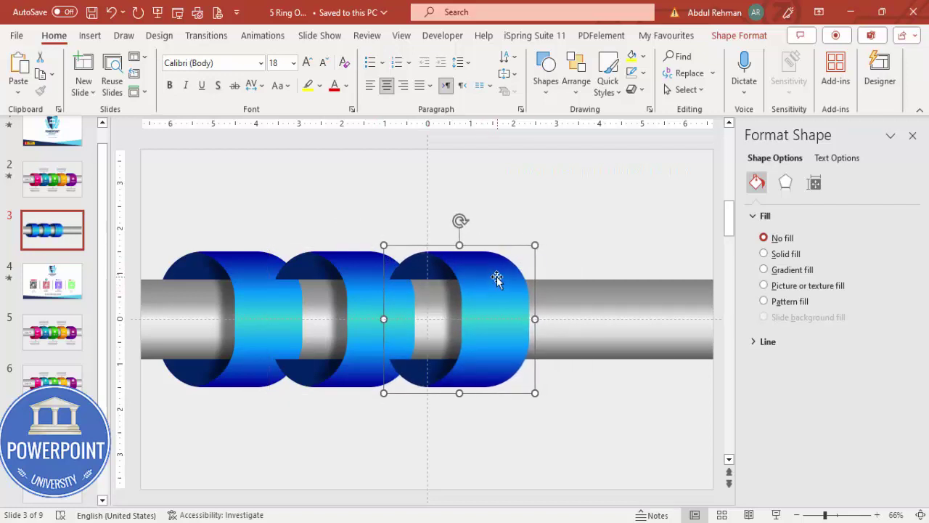
{"action": "left_click_drag", "start_coordinate": [481, 280], "coordinate": [592, 289]}
Send the second, third and fourth rings backward so each tucks behind the previous one.
{"action": "left_click", "coordinate": [356, 270]}
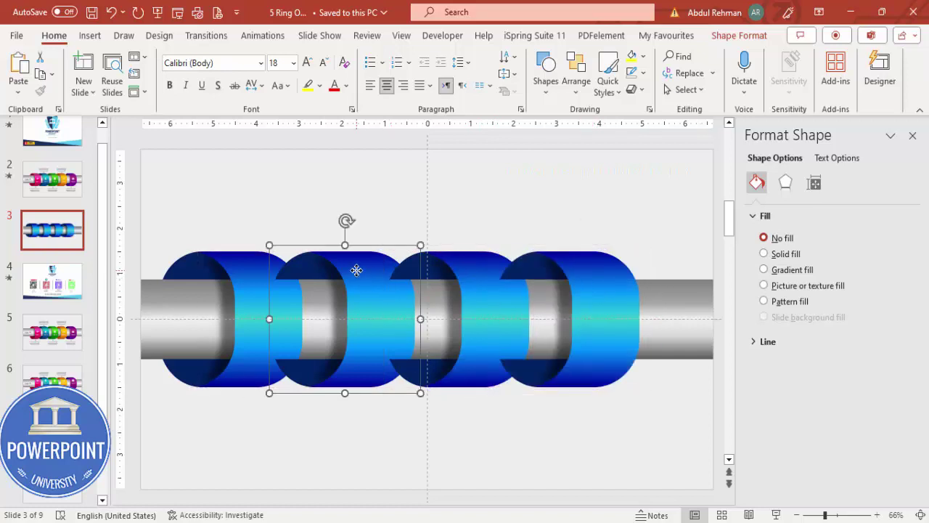
{"action": "left_click", "coordinate": [743, 36]}
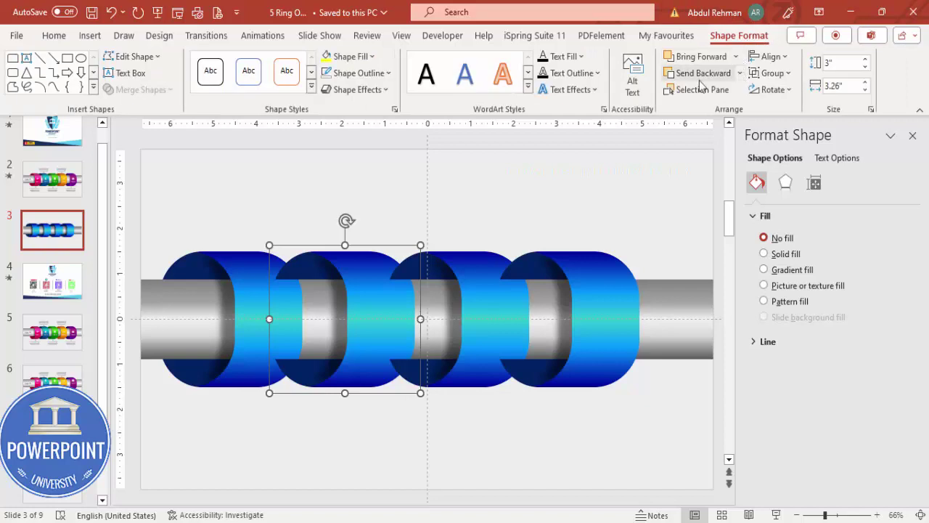
{"action": "left_click", "coordinate": [698, 79]}
{"action": "left_click", "coordinate": [472, 267]}
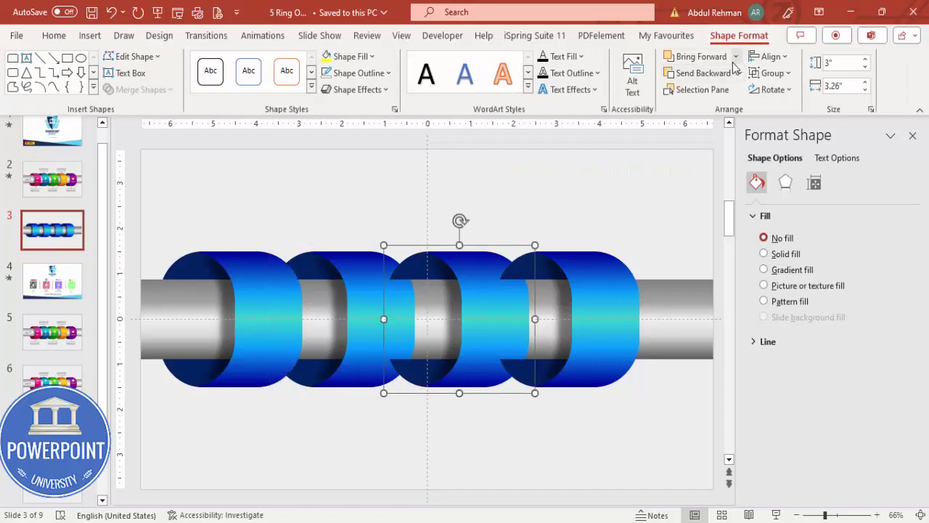
{"action": "left_click", "coordinate": [699, 73]}
{"action": "left_click", "coordinate": [558, 276]}
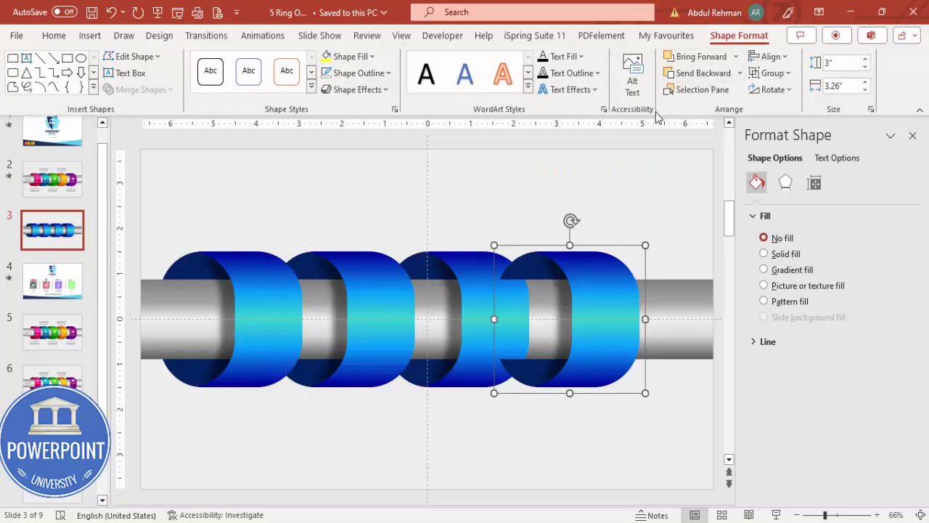
{"action": "left_click", "coordinate": [698, 72]}
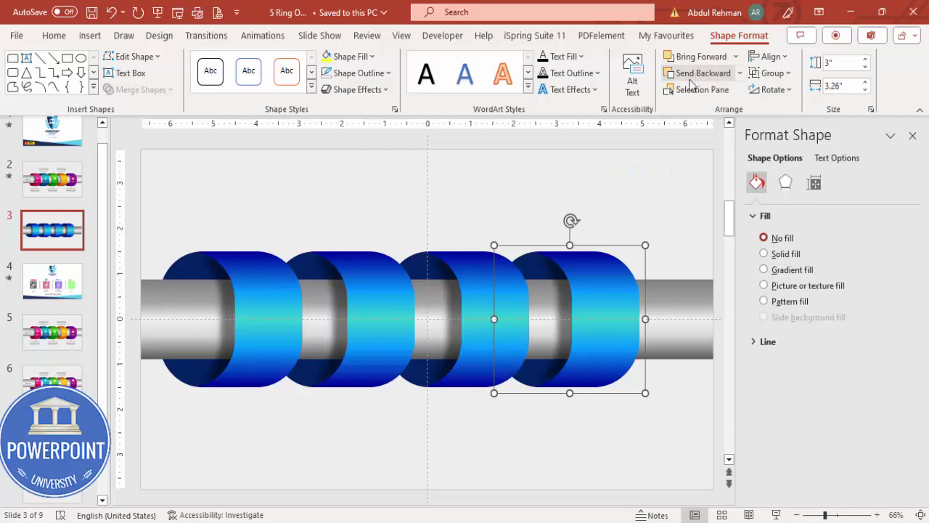
{"action": "left_click", "coordinate": [550, 192]}
{"action": "left_click_drag", "start_coordinate": [652, 459], "coordinate": [129, 178]}
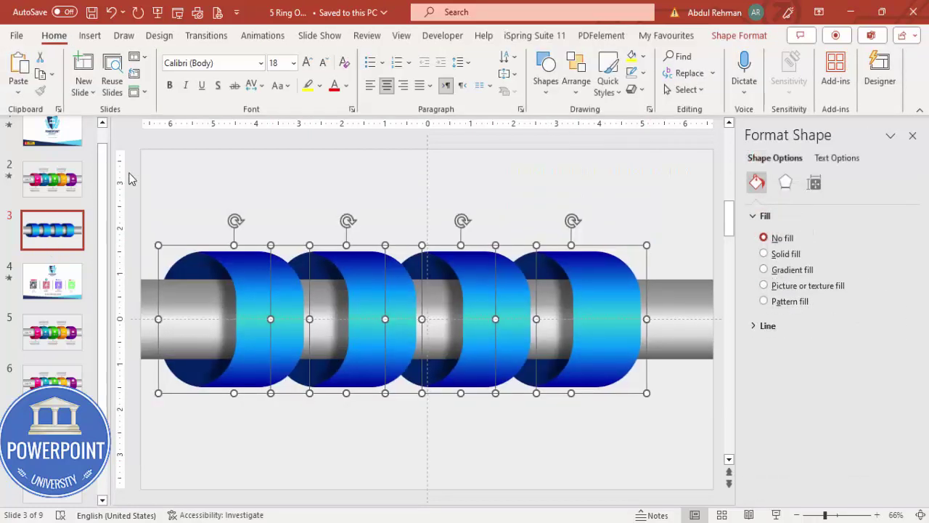